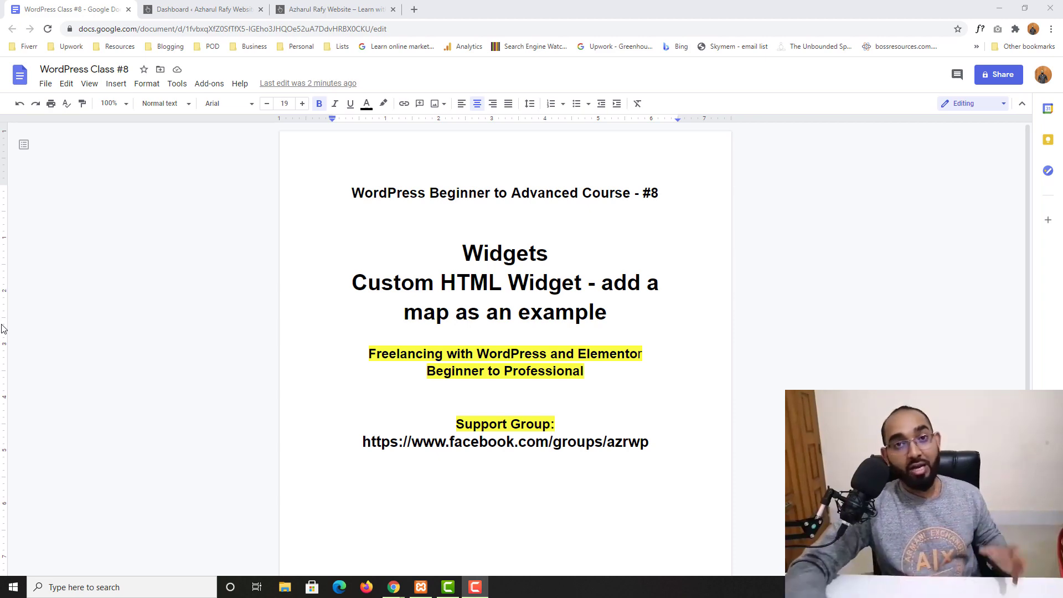
# Step: Open the Widgets management page from the WordPress dashboard and look over the available widgets
pyautogui.click(177, 8)
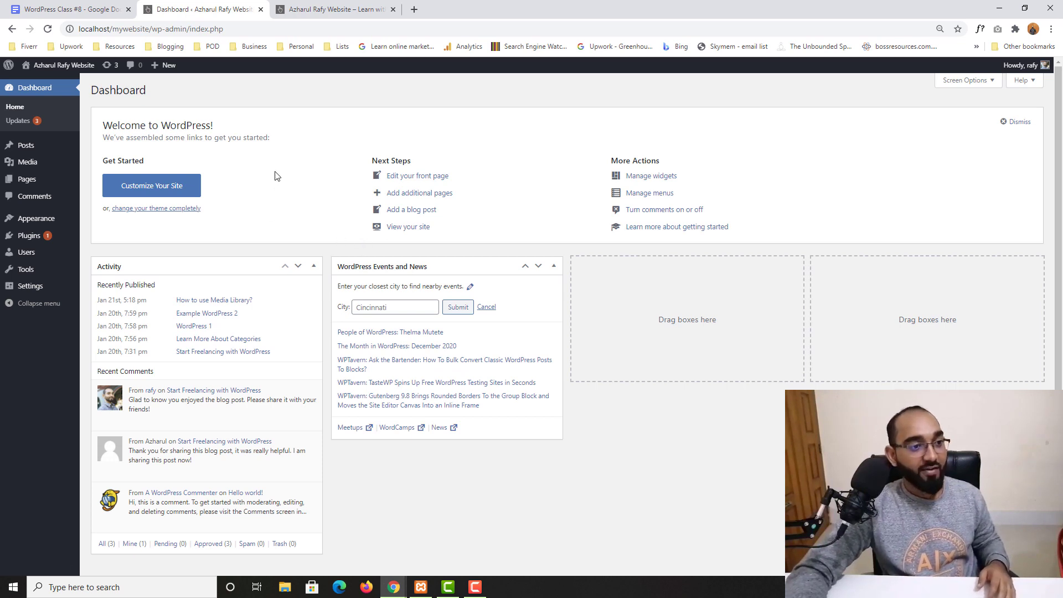
pyautogui.moveTo(42, 217)
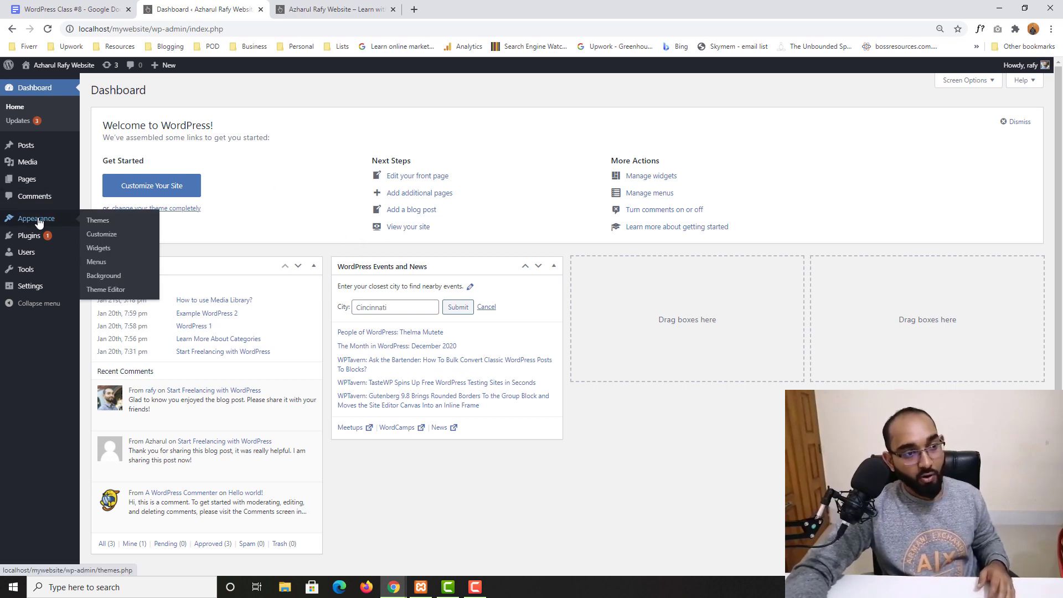
pyautogui.click(107, 253)
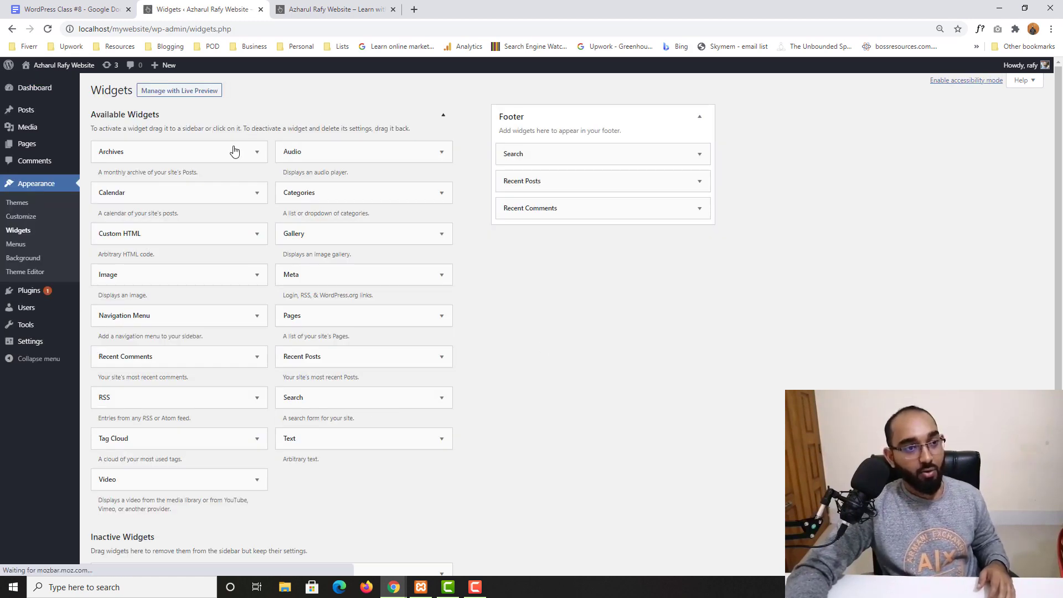
pyautogui.scroll(-2, 427, 348)
pyautogui.scroll(2, 426, 348)
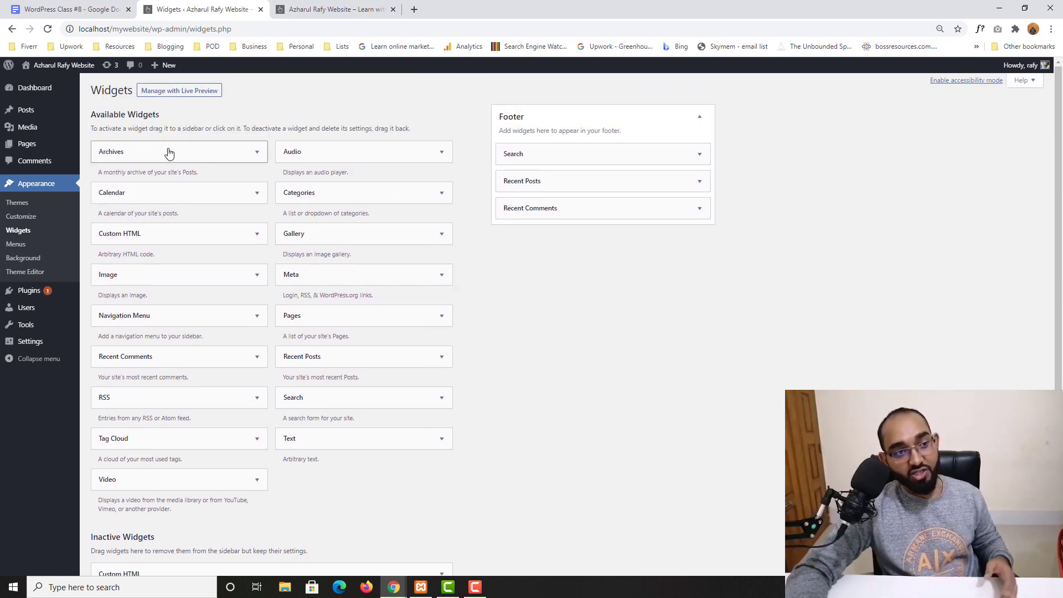
# Step: Switch to the live website and examine the widgets displayed in the home page's footer
pyautogui.click(333, 9)
pyautogui.moveTo(1059, 368); pyautogui.dragTo(1061, 140)
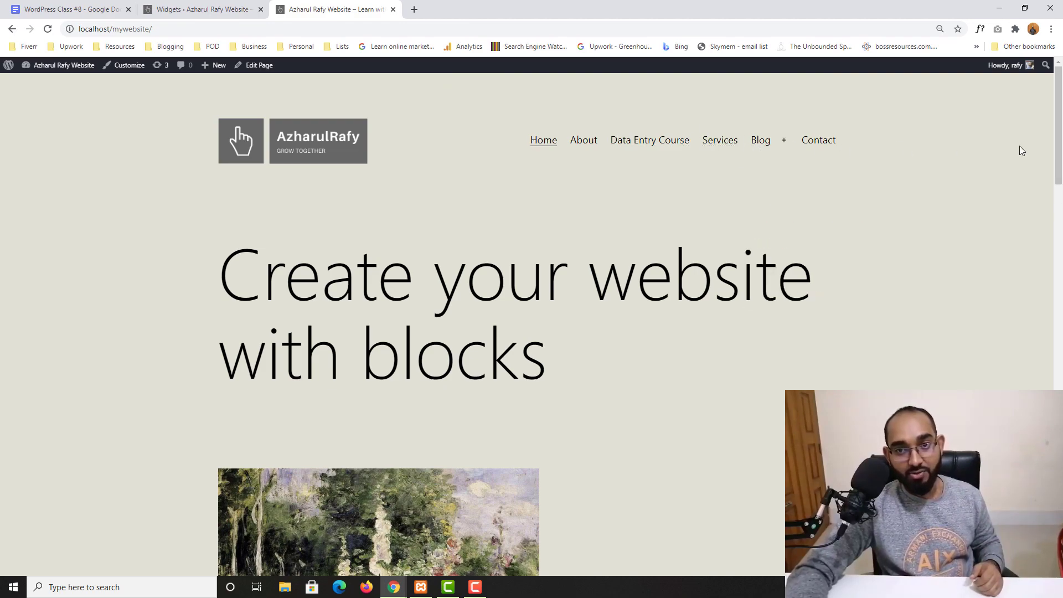
pyautogui.moveTo(1058, 151); pyautogui.dragTo(1059, 476)
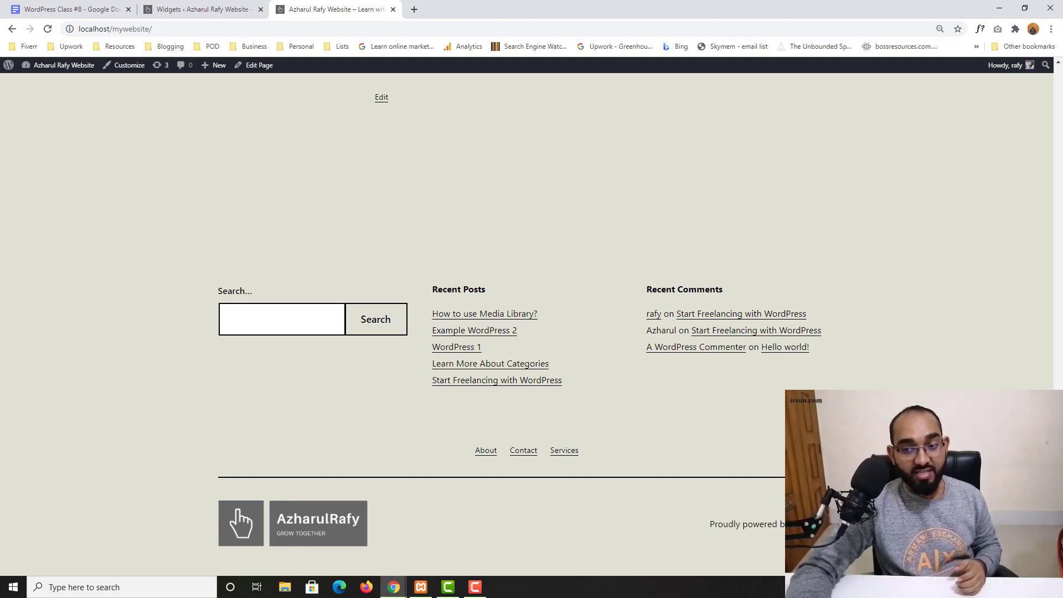
pyautogui.scroll(15, 546, 368)
pyautogui.scroll(10, 531, 327)
# Step: Return to the Widgets page and add an untitled Archives widget to the Footer area below Recent Comments
pyautogui.click(202, 10)
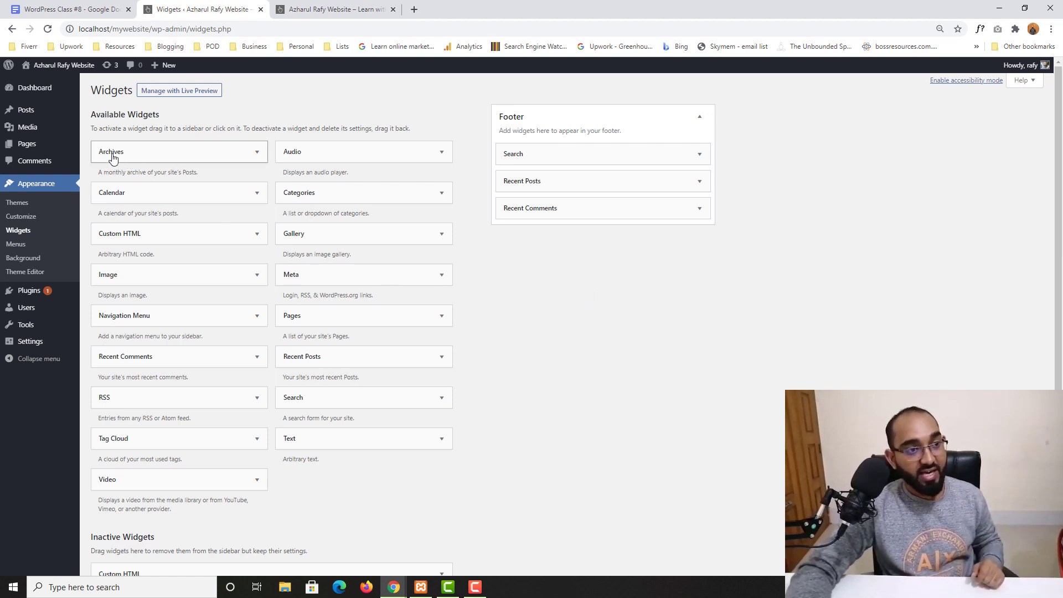
pyautogui.moveTo(111, 157); pyautogui.dragTo(524, 233)
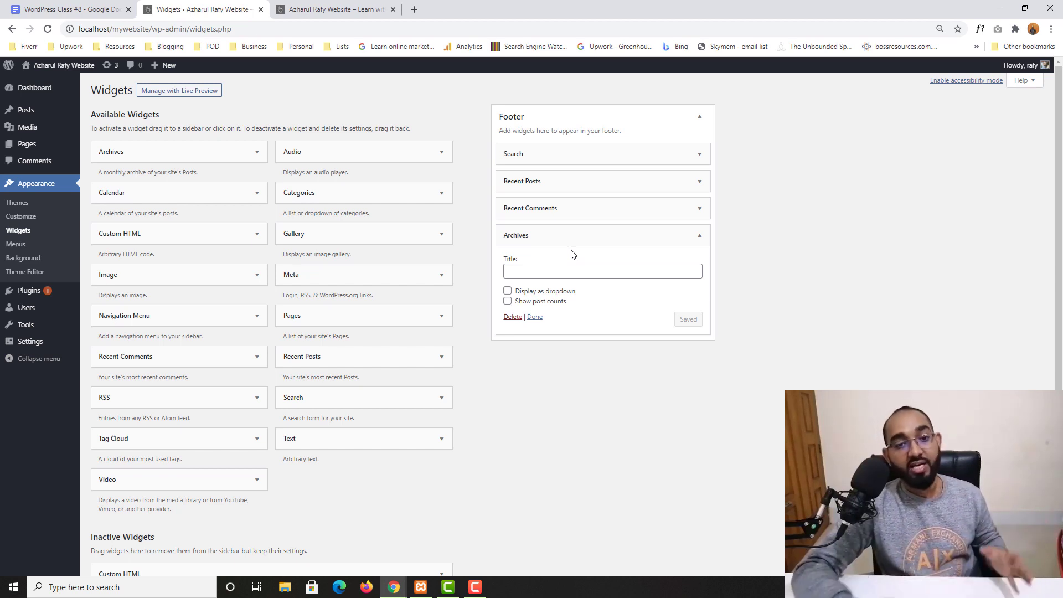
pyautogui.click(534, 317)
# Step: Reload the live home page, check the Archives widget in the footer and view the June 2019 archive
pyautogui.click(335, 10)
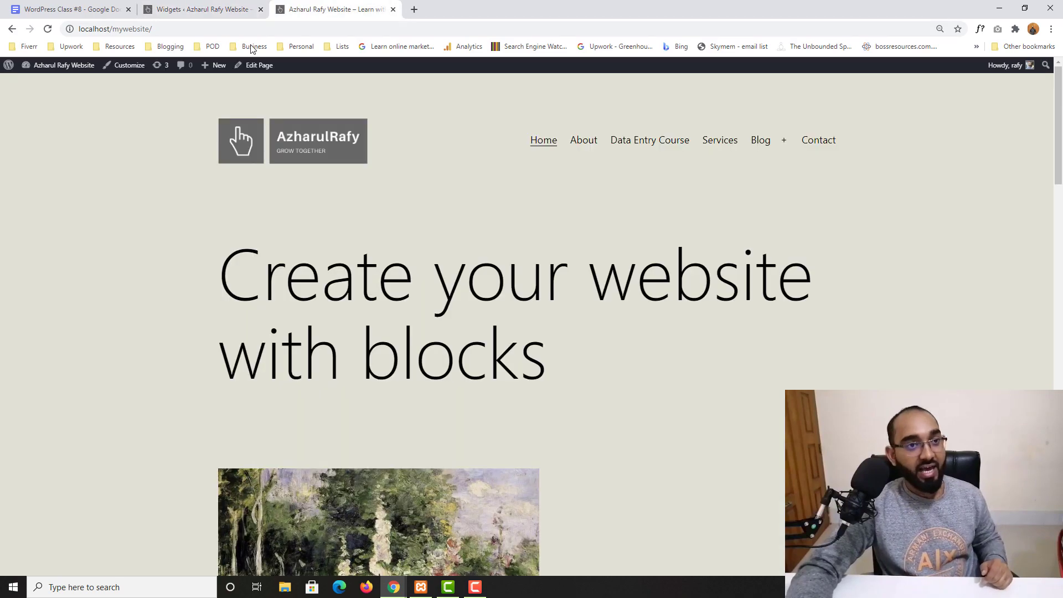
pyautogui.click(48, 29)
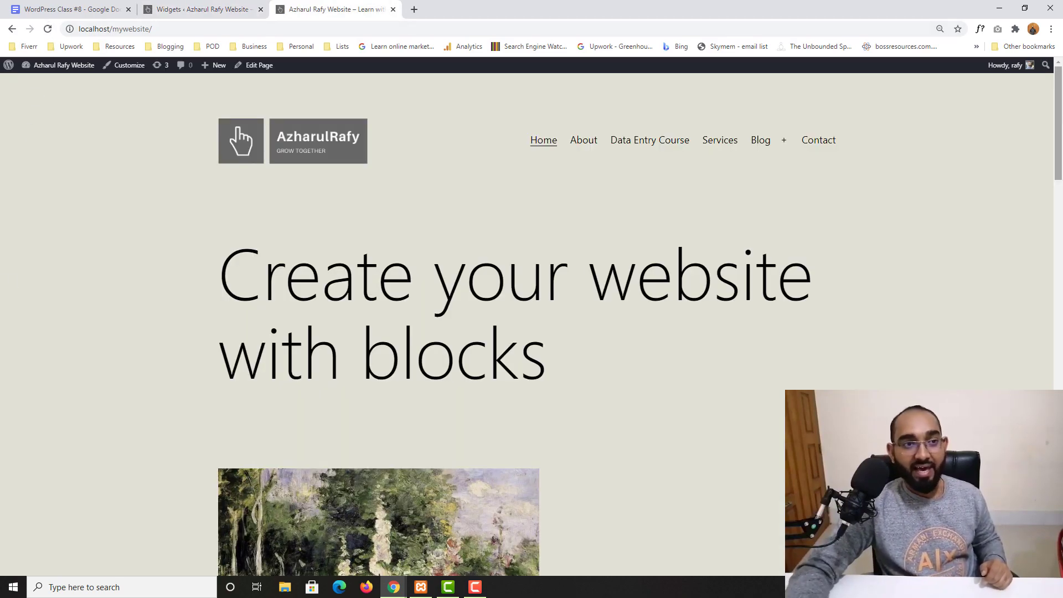
pyautogui.scroll(-20, 527, 324)
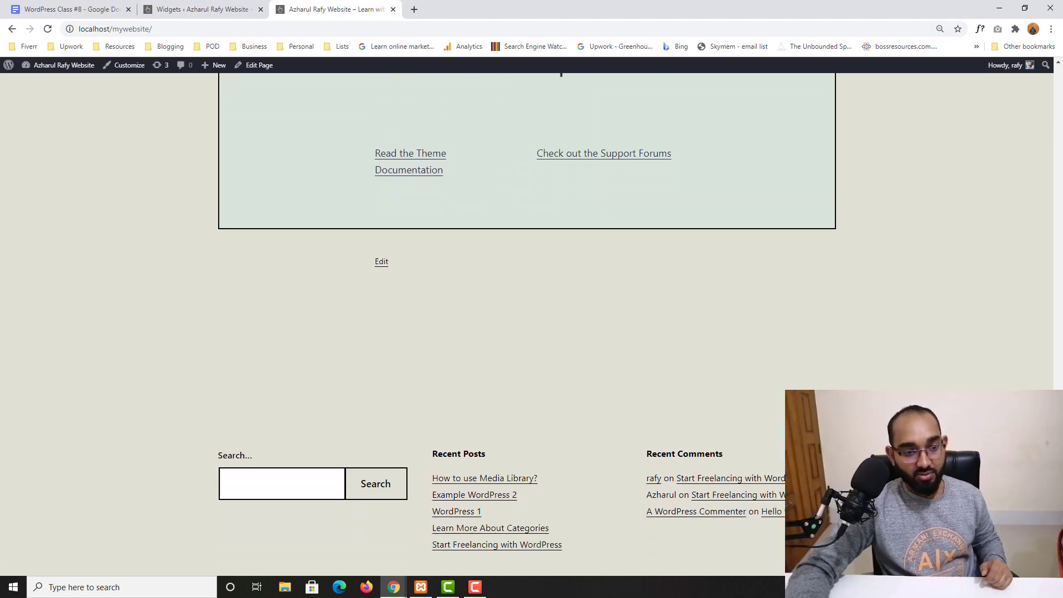
pyautogui.scroll(-5, 178, 481)
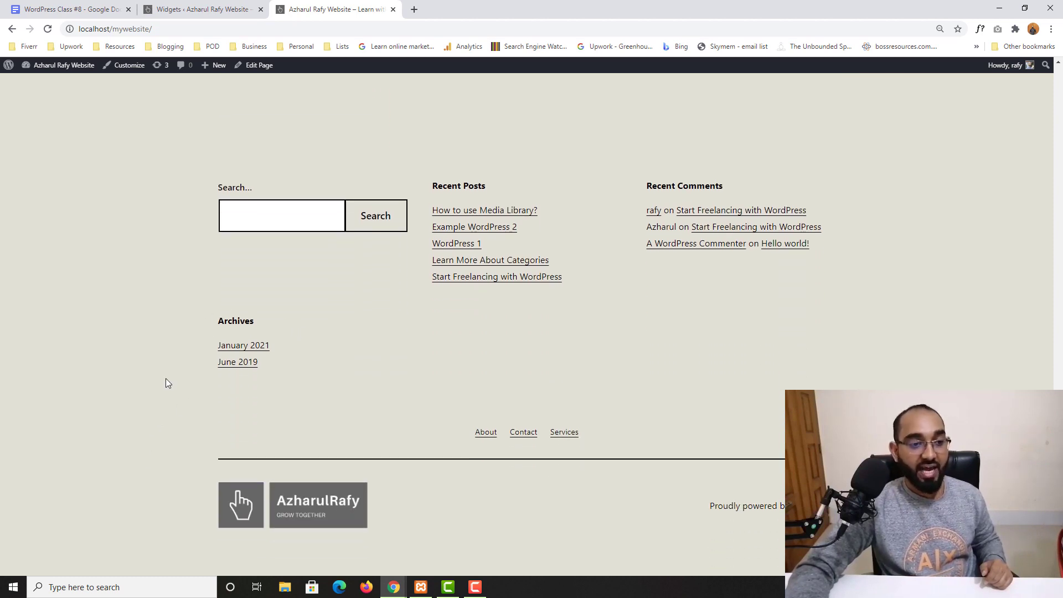
pyautogui.click(233, 368)
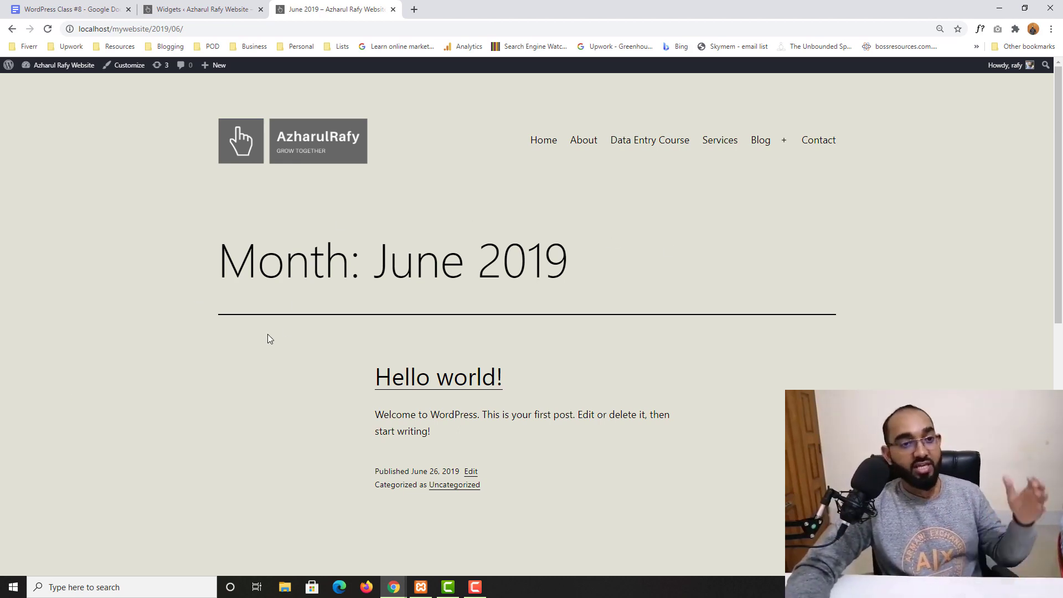
pyautogui.scroll(-2, 398, 340)
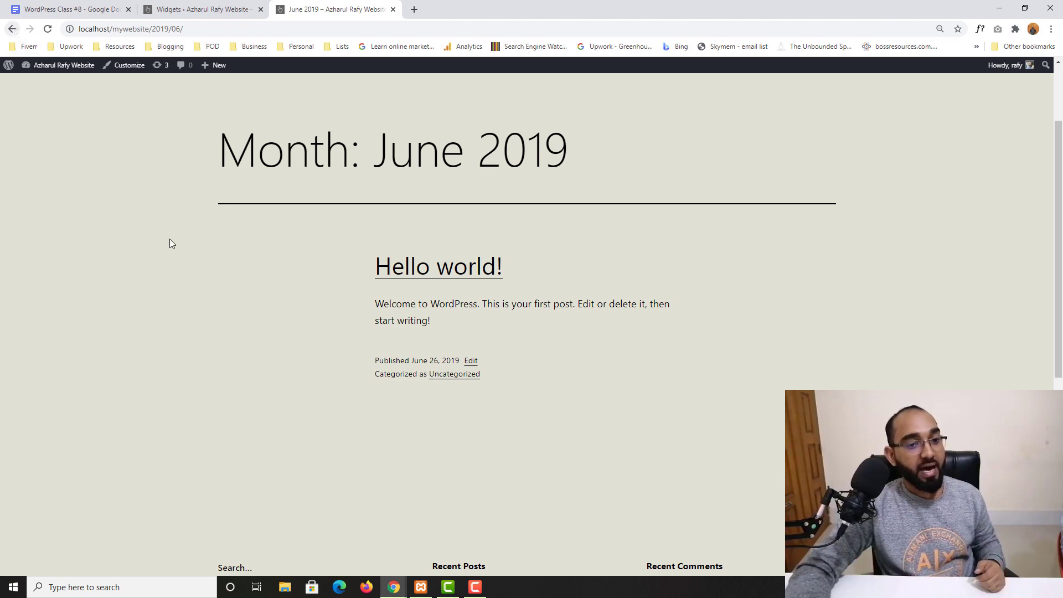
pyautogui.scroll(-6, 532, 333)
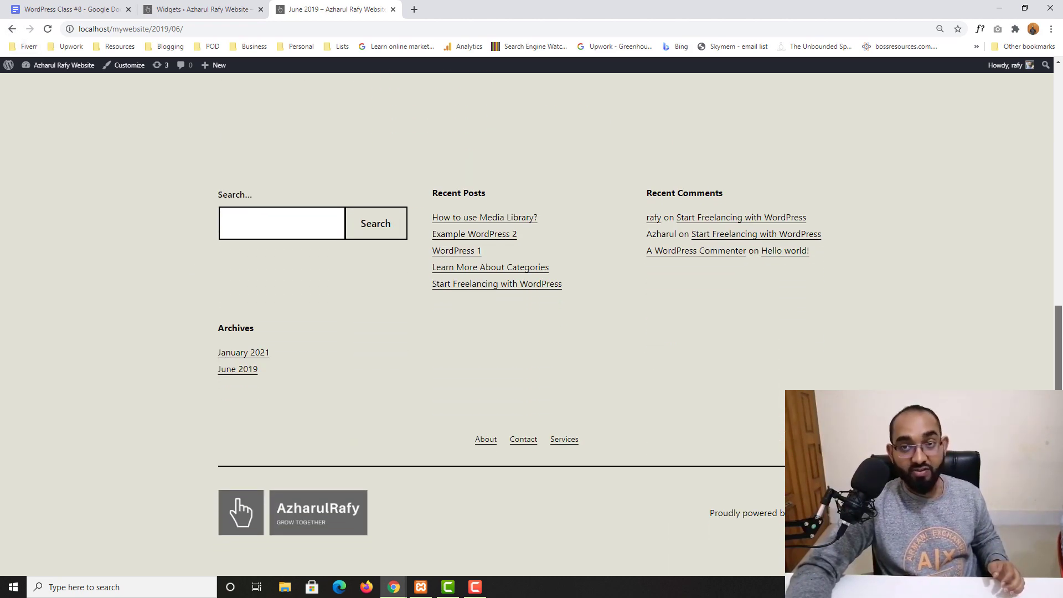
# Step: Open the January 2021 archive, look through its posts and return to the Widgets page
pyautogui.click(256, 358)
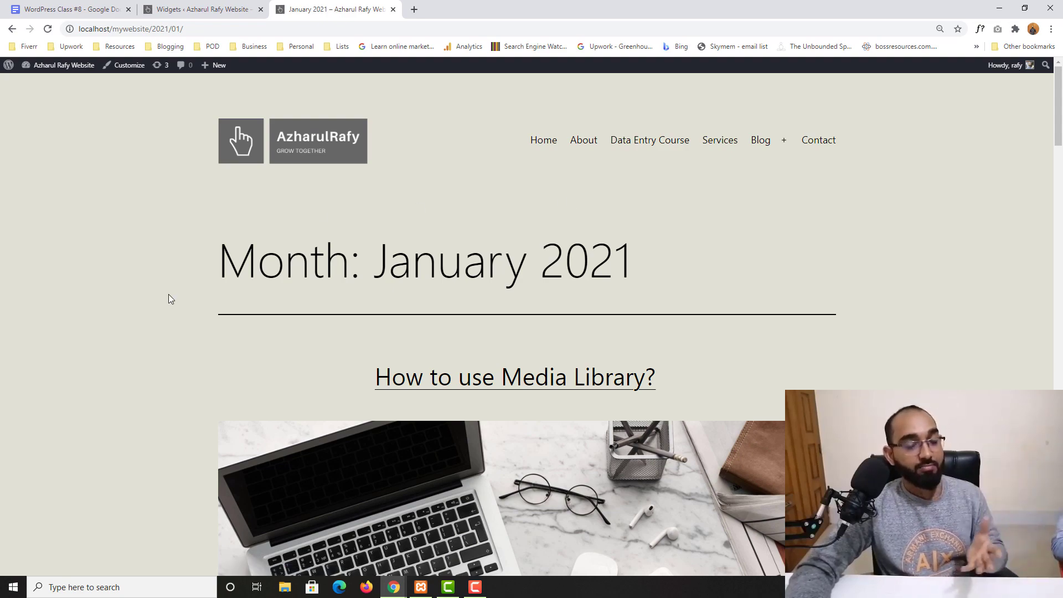
pyautogui.scroll(-12, 178, 317)
pyautogui.scroll(-10, 173, 348)
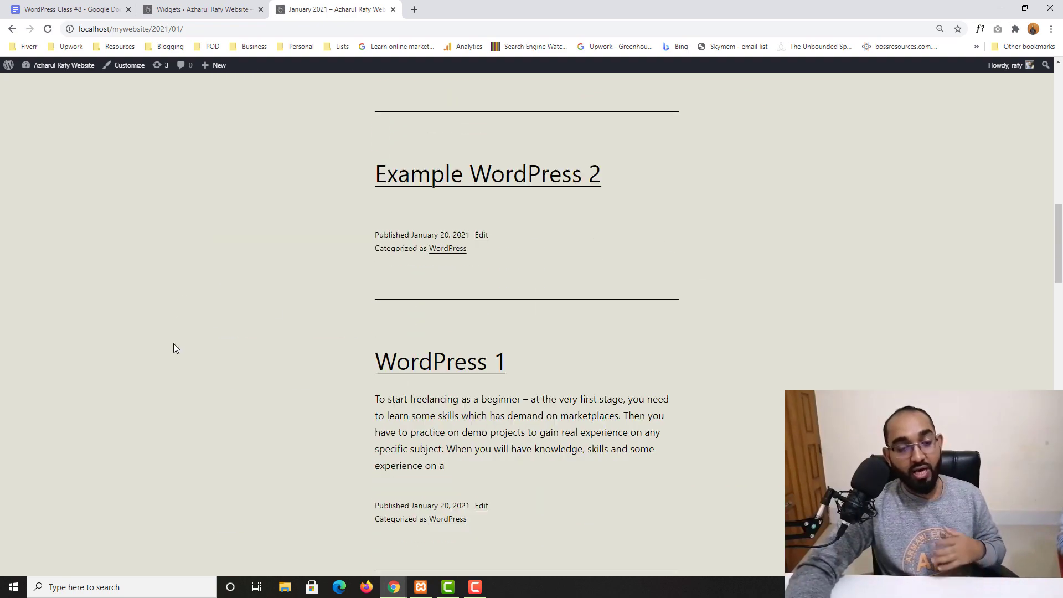
pyautogui.scroll(-16, 171, 403)
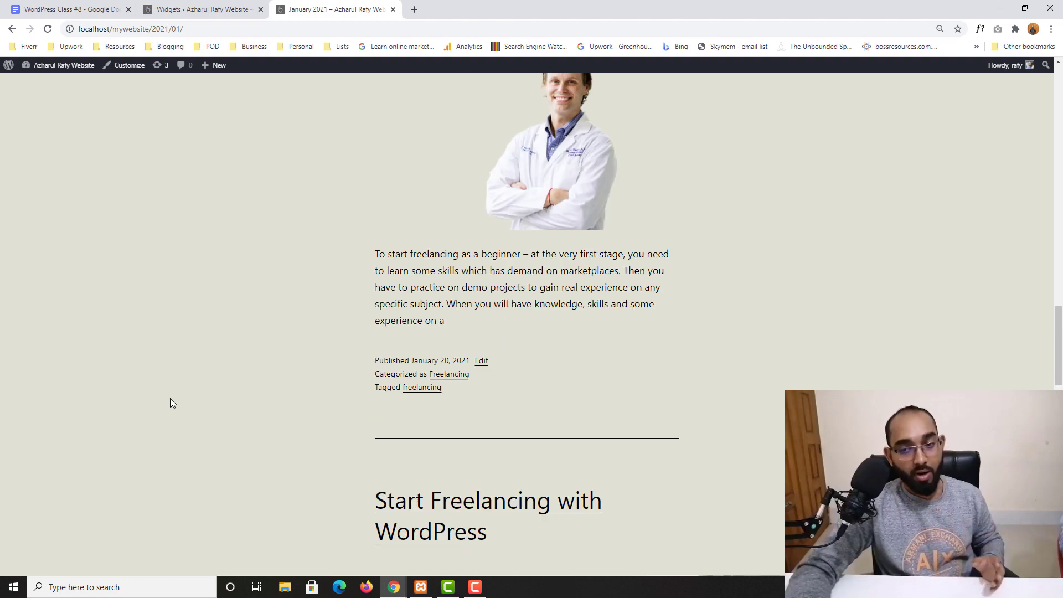
pyautogui.scroll(20, 573, 164)
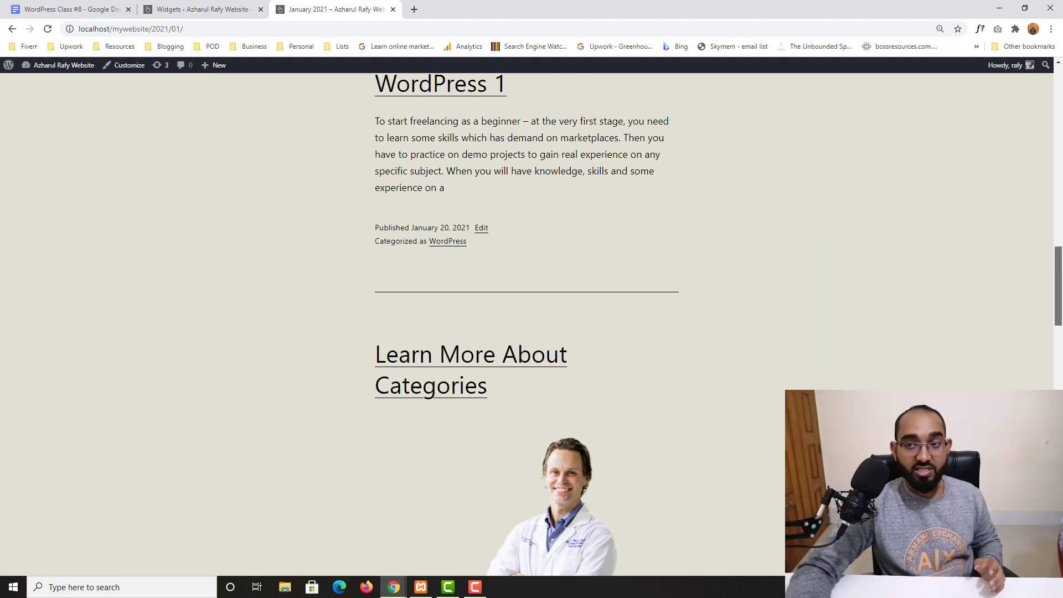
pyautogui.click(220, 7)
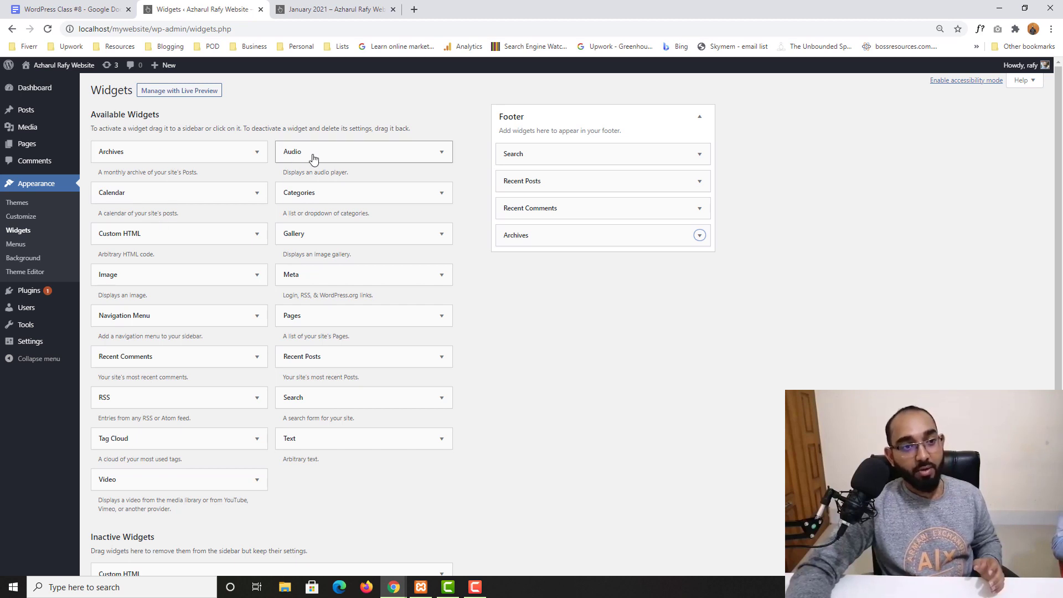
# Step: Add an Audio widget to the Footer area below Archives and delete it again
pyautogui.moveTo(313, 159); pyautogui.dragTo(541, 266)
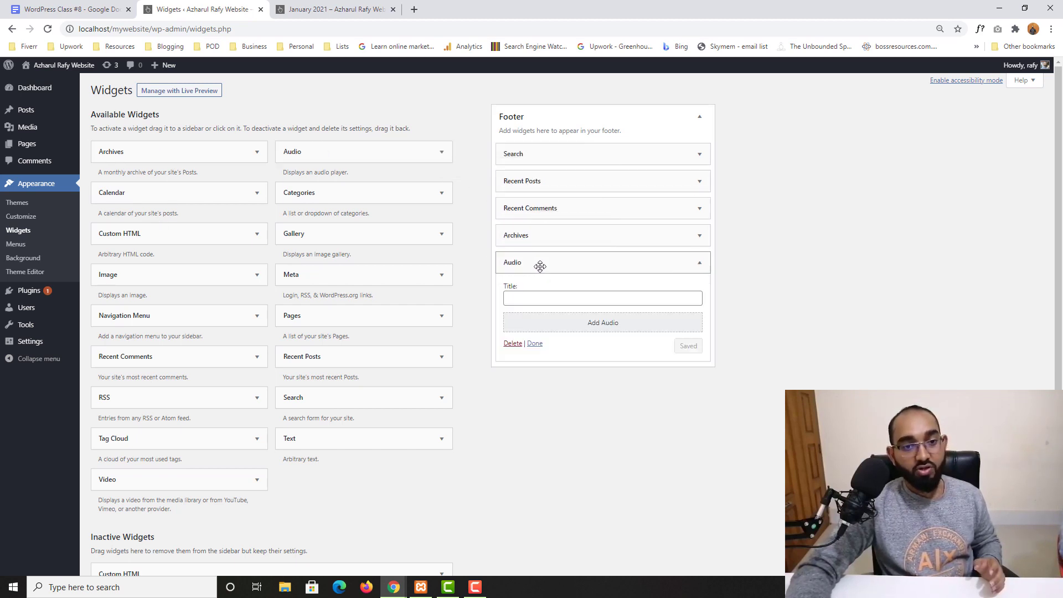
pyautogui.click(523, 299)
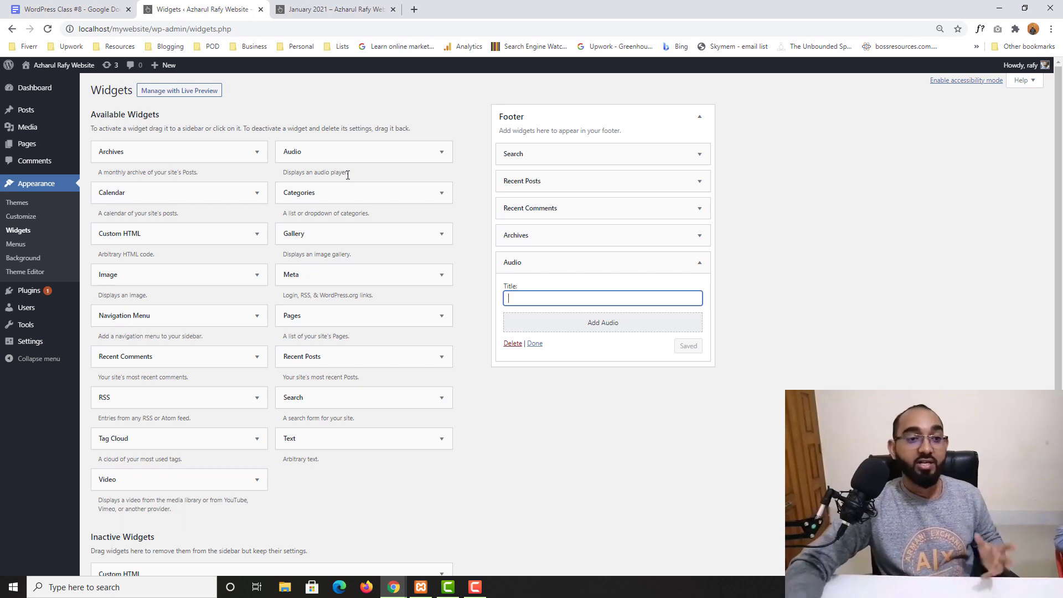
pyautogui.click(512, 344)
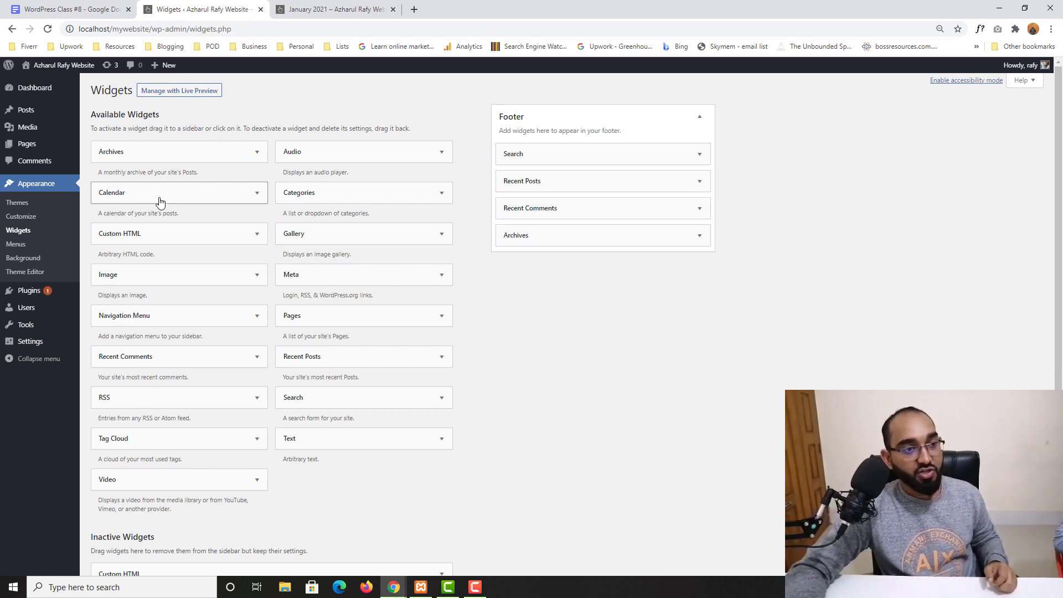
# Step: Add a Calendar widget to the Footer area below Archives, title it "Post Dates" and save it
pyautogui.moveTo(159, 201); pyautogui.dragTo(573, 269)
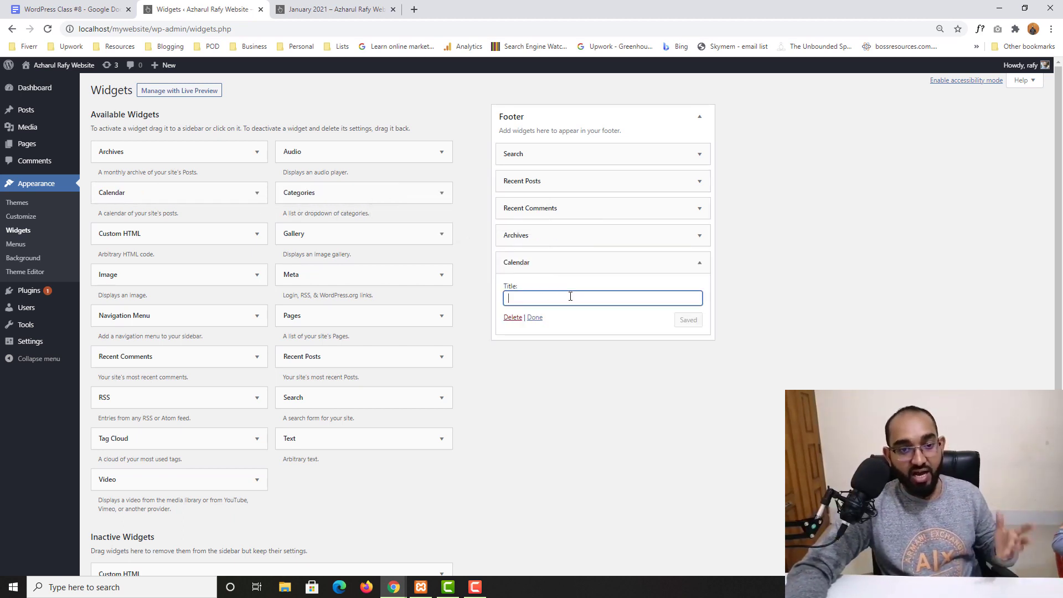
pyautogui.click(571, 298)
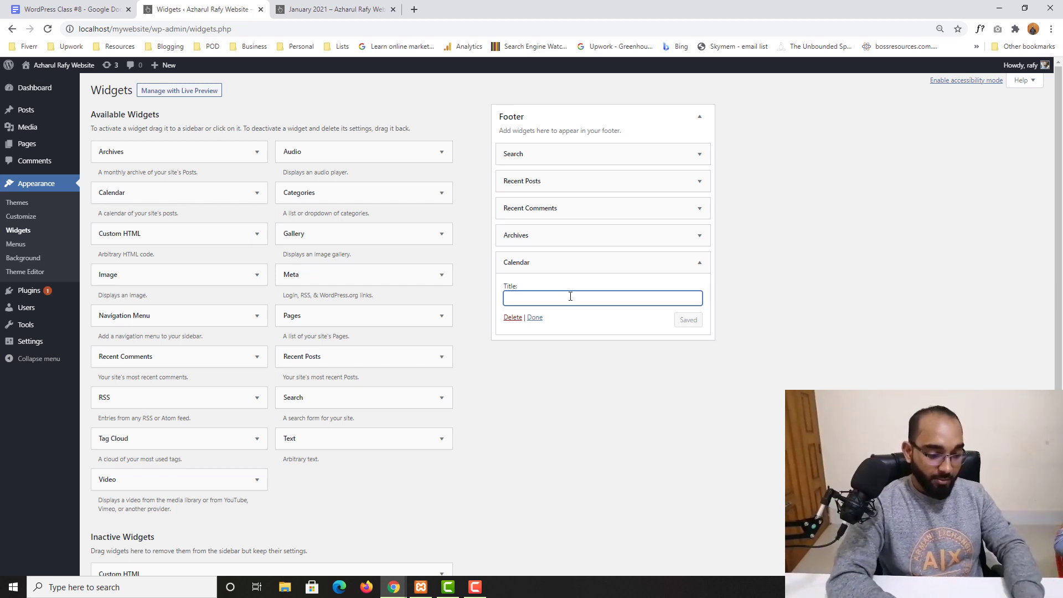
pyautogui.write('Post Dat')
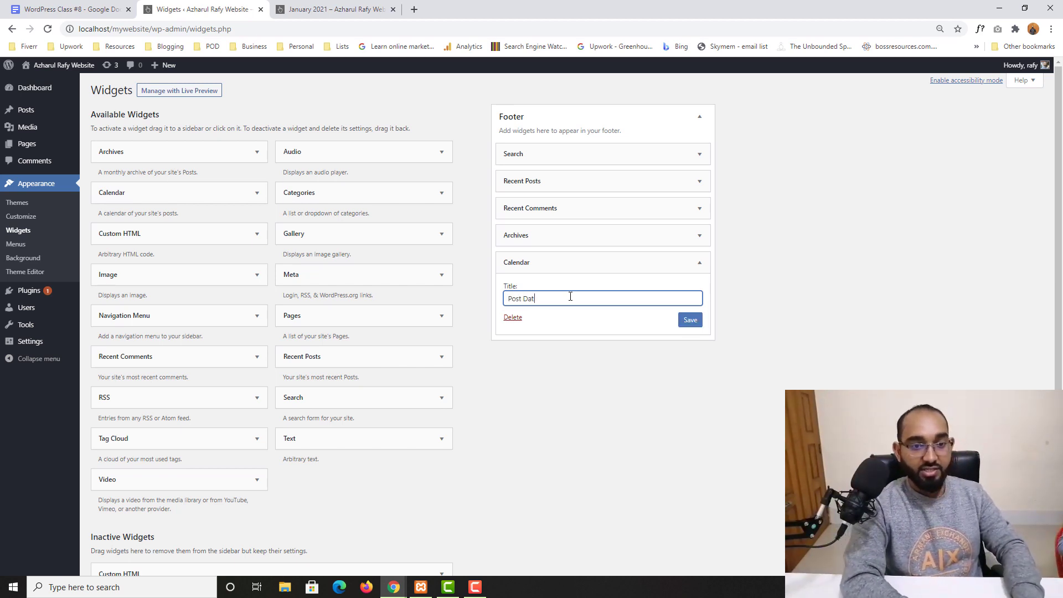
pyautogui.write('es')
pyautogui.click(690, 320)
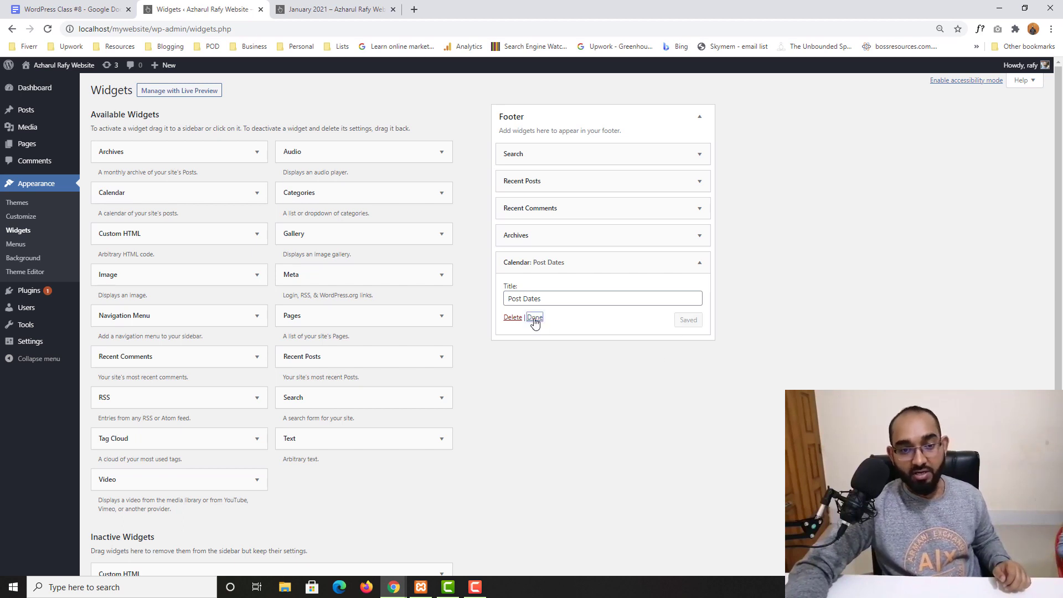
pyautogui.click(535, 318)
# Step: Reload the live January 2021 archive page and examine the Post Dates calendar's headings in the footer
pyautogui.click(327, 10)
pyautogui.click(48, 29)
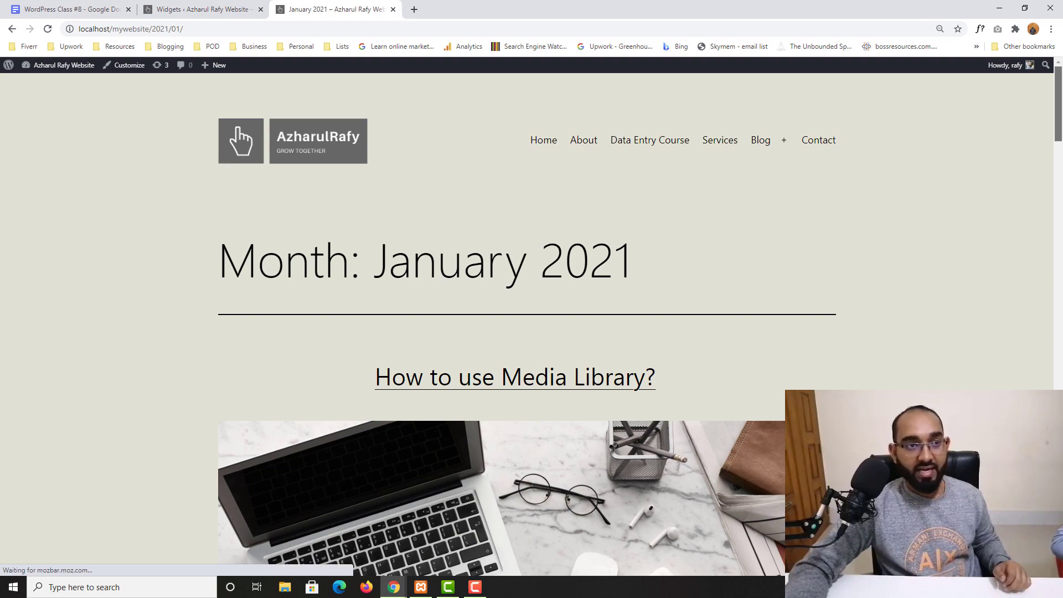
pyautogui.moveTo(1058, 111); pyautogui.dragTo(1059, 538)
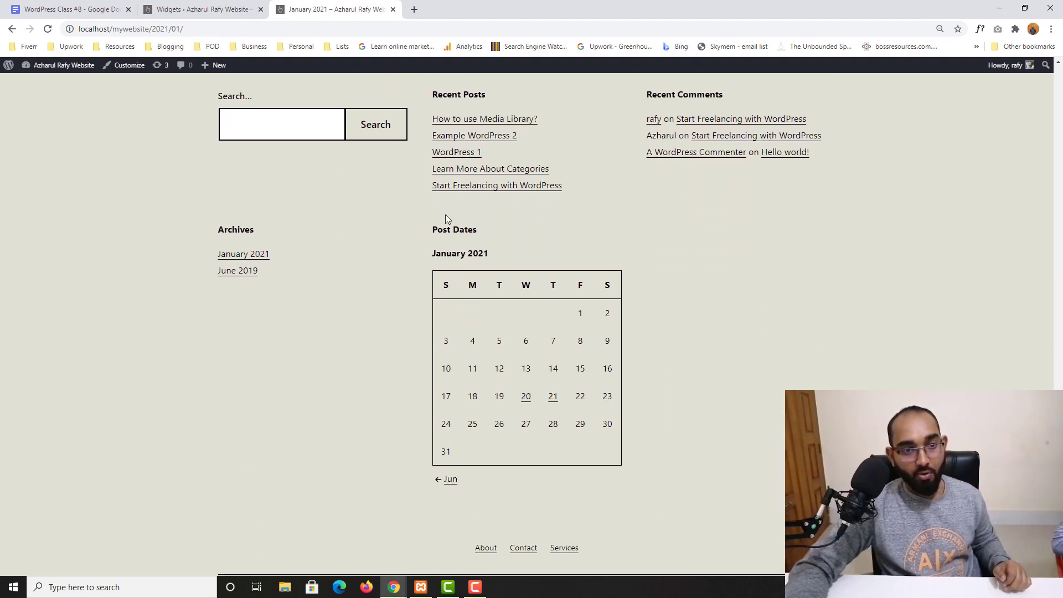
pyautogui.moveTo(440, 233); pyautogui.dragTo(458, 233)
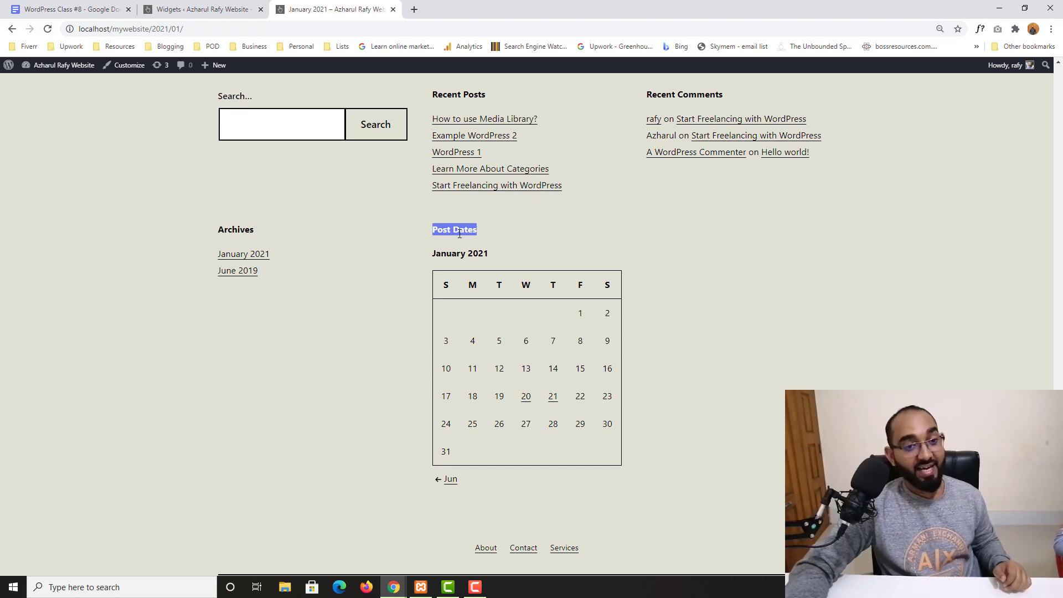
pyautogui.tripleClick(448, 252)
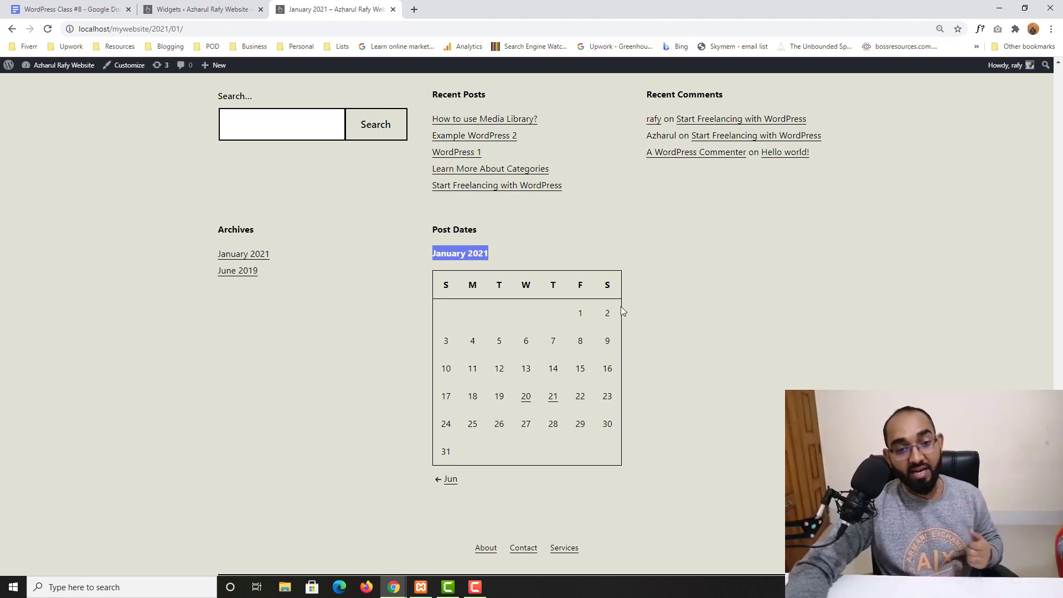
# Step: Open January 20 from the footer calendar and look through the posts published that day
pyautogui.click(527, 403)
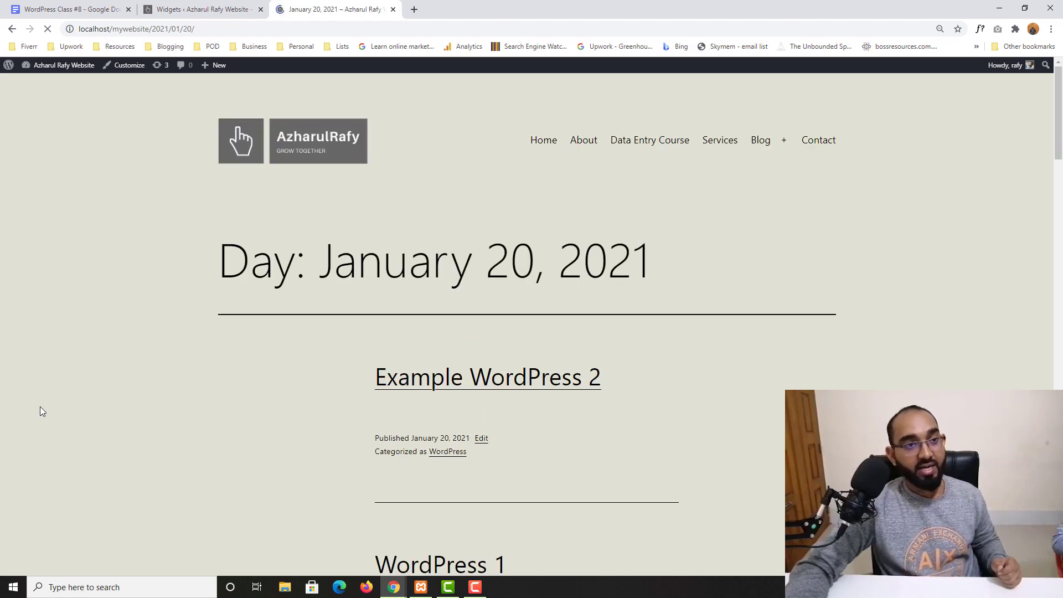
pyautogui.scroll(-9, 159, 368)
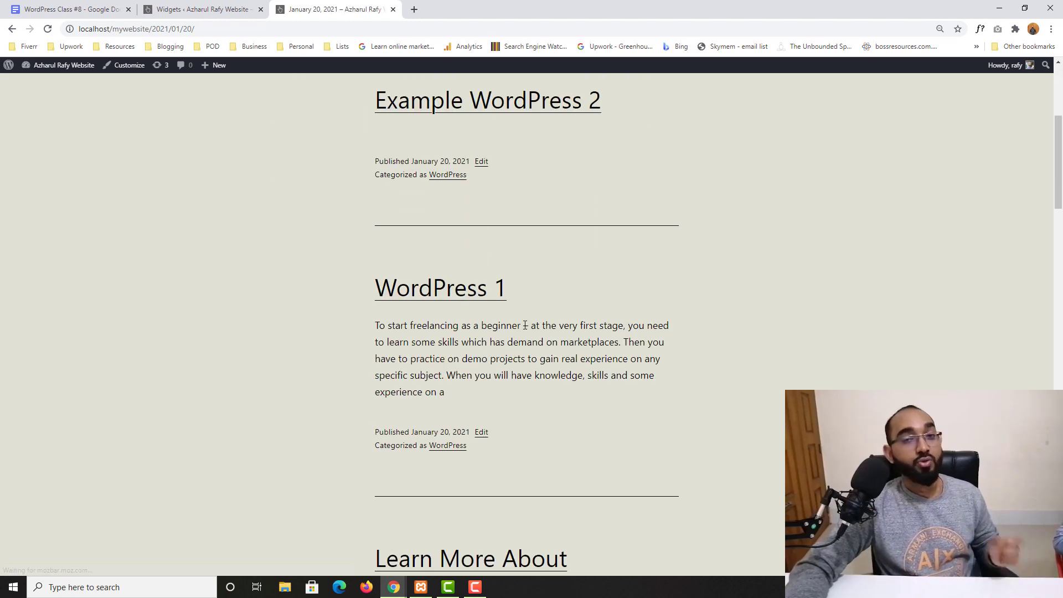
pyautogui.scroll(-10, 212, 391)
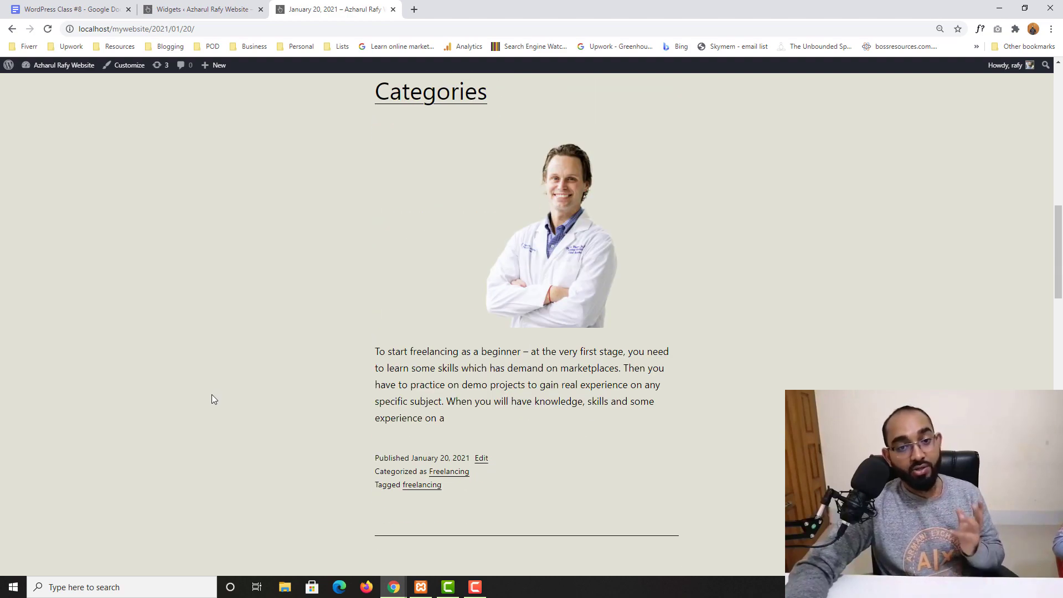
pyautogui.scroll(-2, 212, 394)
pyautogui.scroll(12, 241, 361)
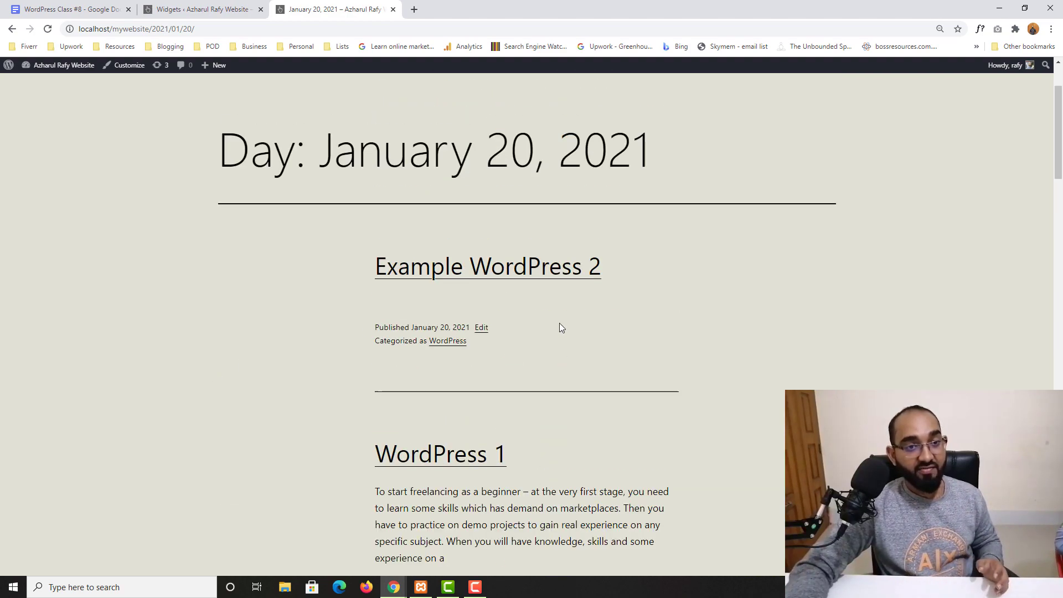
# Step: Open January 21 from the footer calendar and look through the posts published that day
pyautogui.scroll(-4, 559, 323)
pyautogui.moveTo(1060, 192); pyautogui.dragTo(1059, 498)
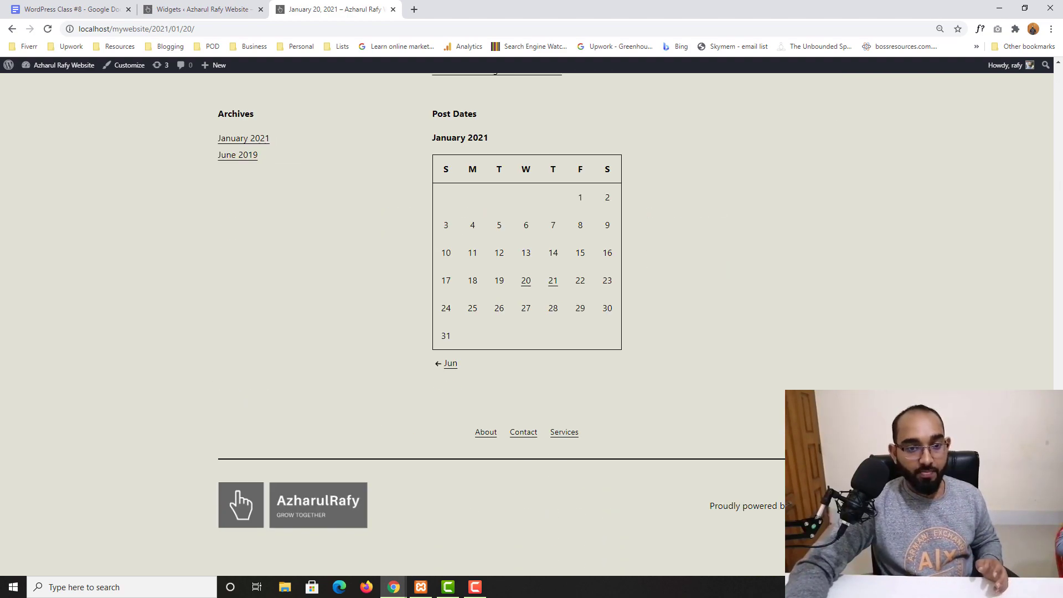
pyautogui.click(553, 282)
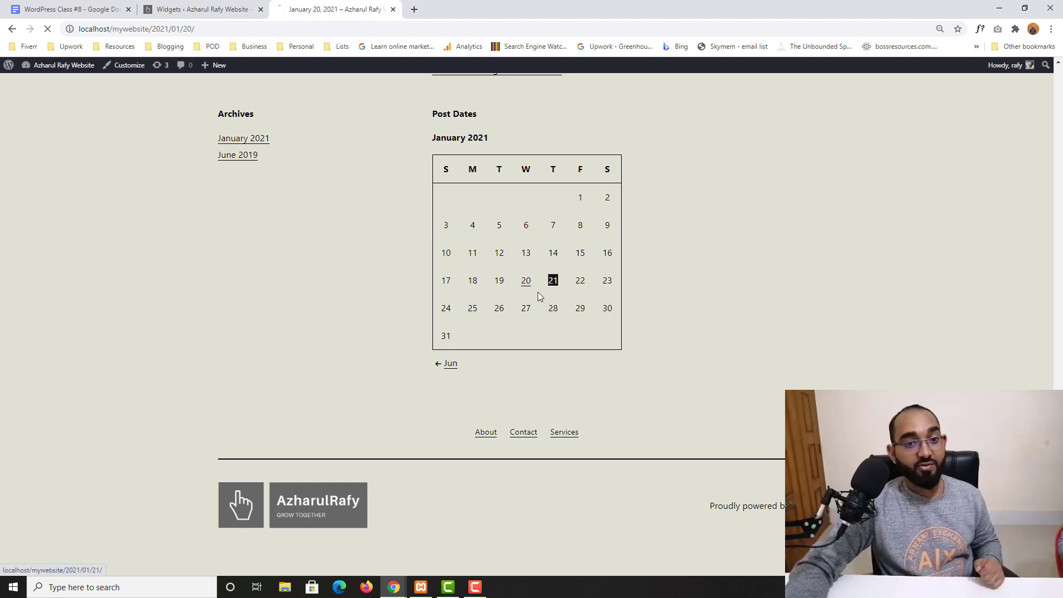
pyautogui.scroll(-4, 830, 299)
pyautogui.scroll(-15, 119, 410)
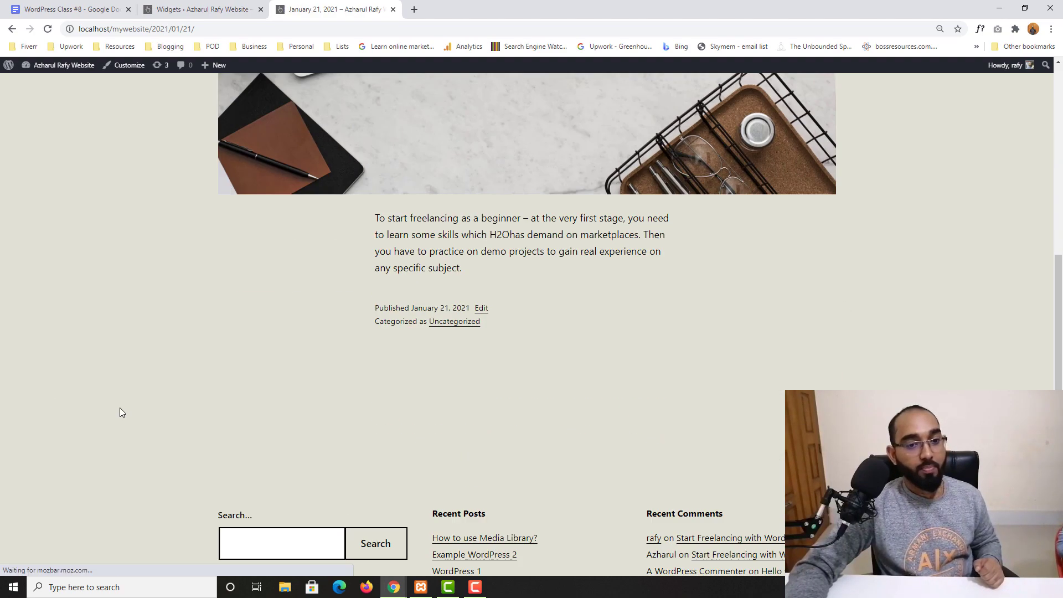
pyautogui.scroll(13, 273, 360)
pyautogui.scroll(6, 666, 267)
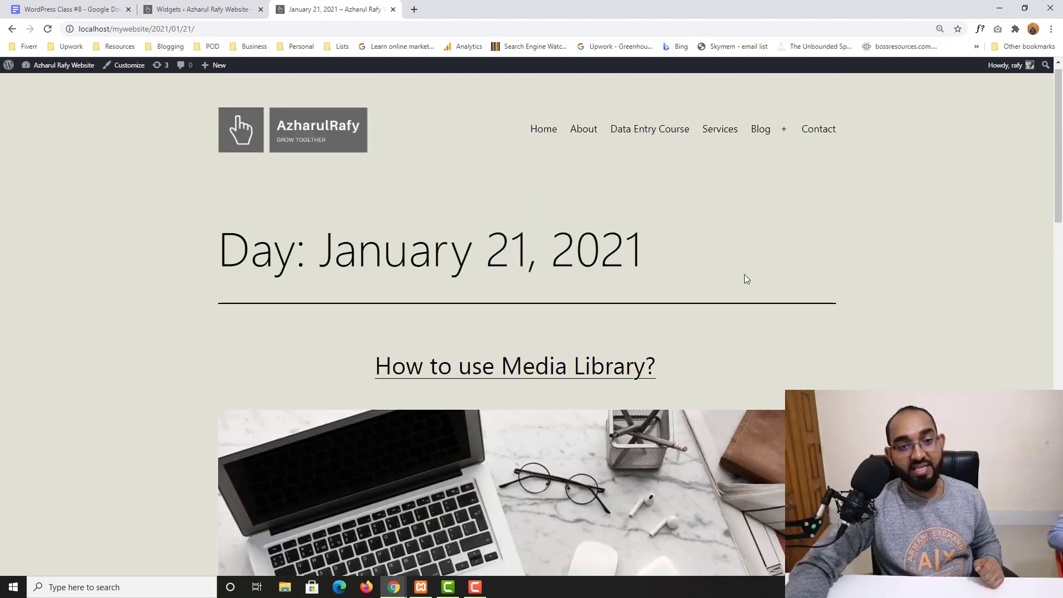
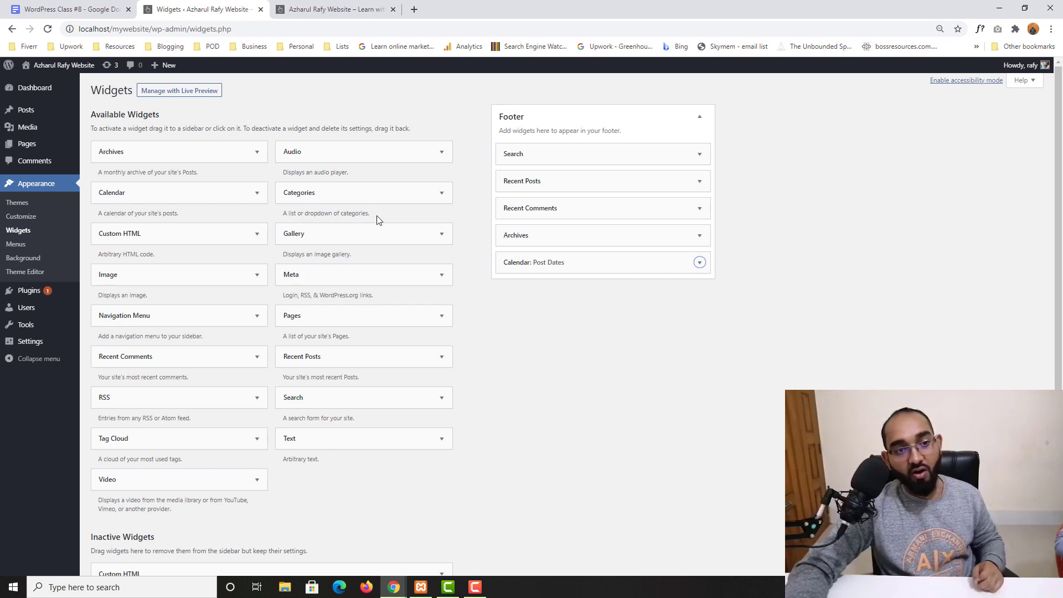
# Step: Add a Categories widget to the Footer area below the Calendar and check it in the live homepage's footer
pyautogui.moveTo(297, 199); pyautogui.dragTo(524, 289)
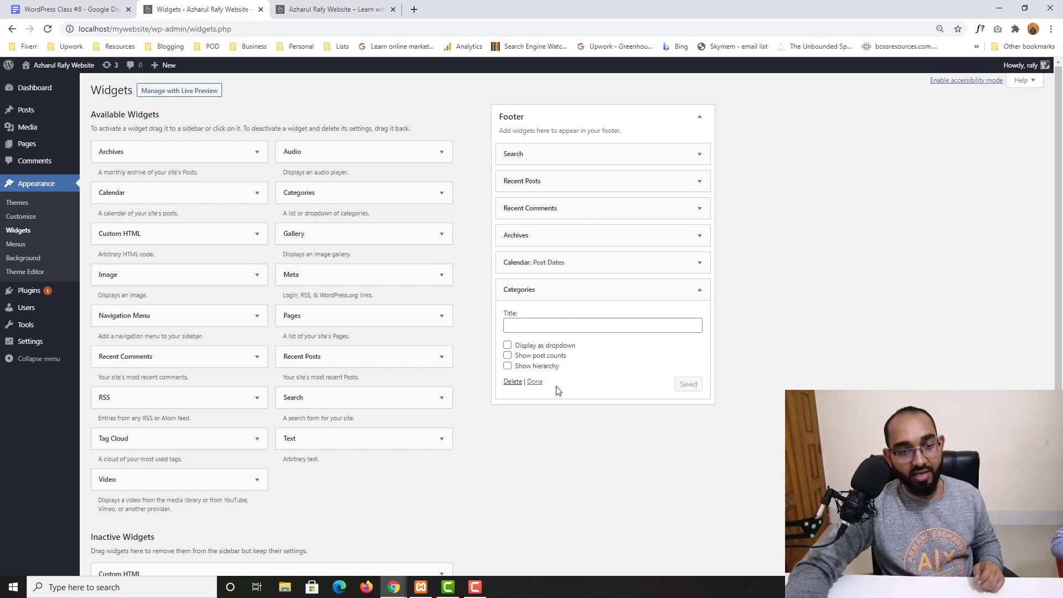
pyautogui.click(536, 382)
pyautogui.click(357, 8)
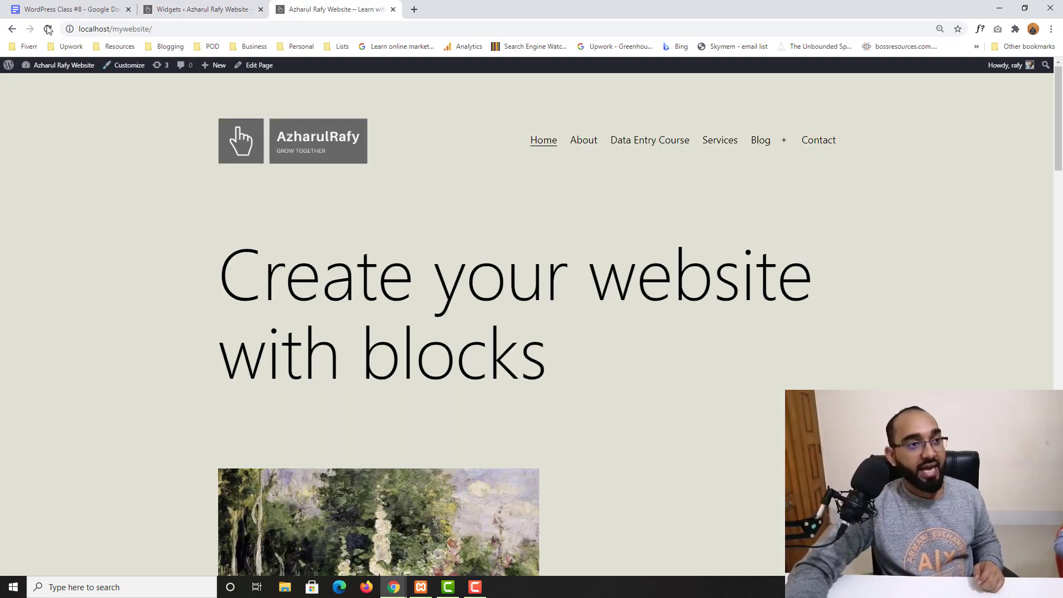
pyautogui.scroll(-20, 1059, 183)
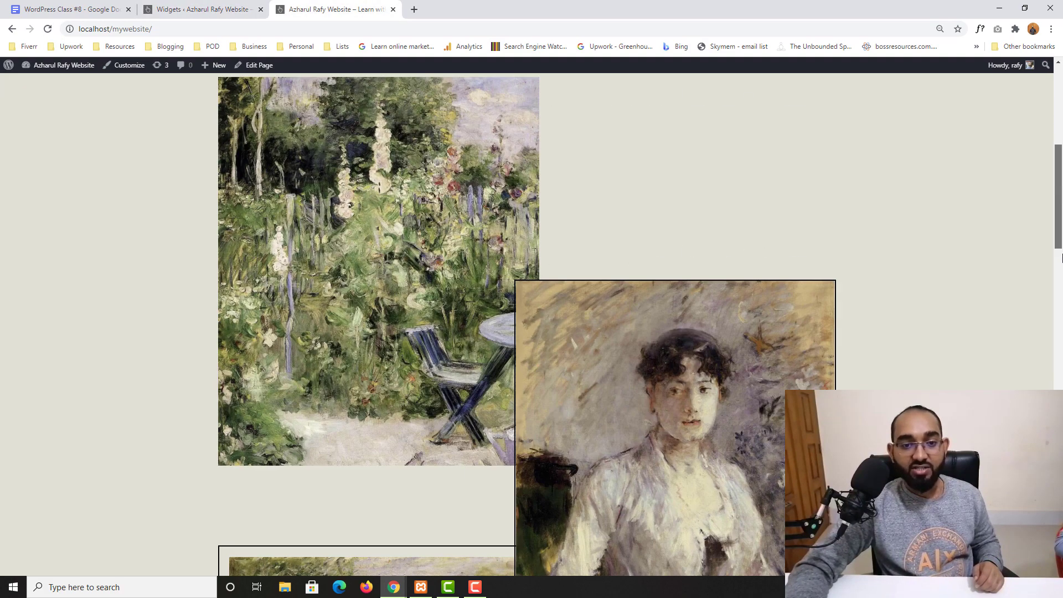
pyautogui.scroll(-4, 282, 452)
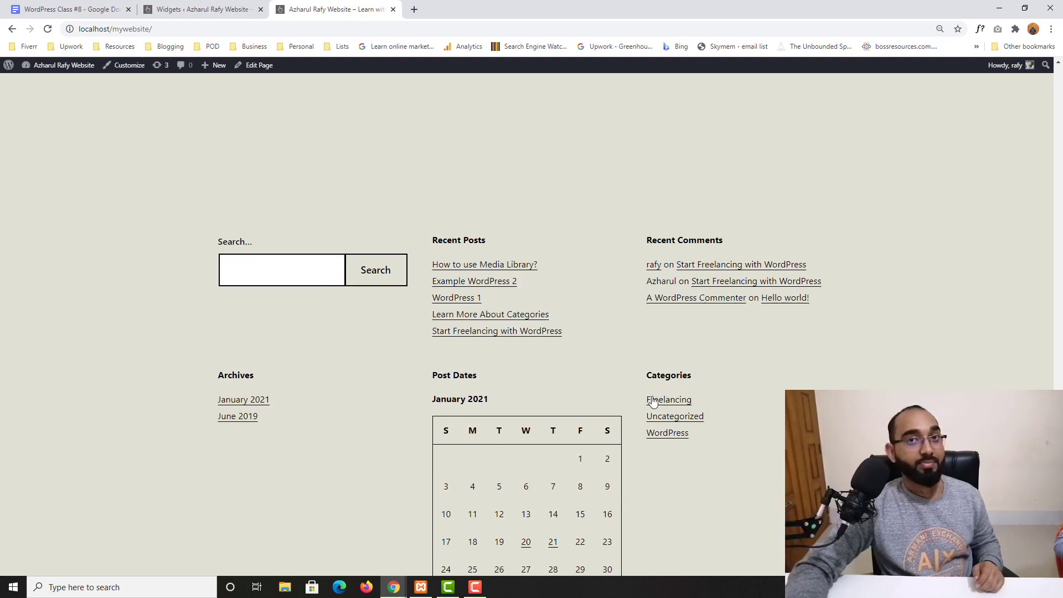
# Step: Open the Freelancing category from the footer and look through its posts and their category labels
pyautogui.click(686, 402)
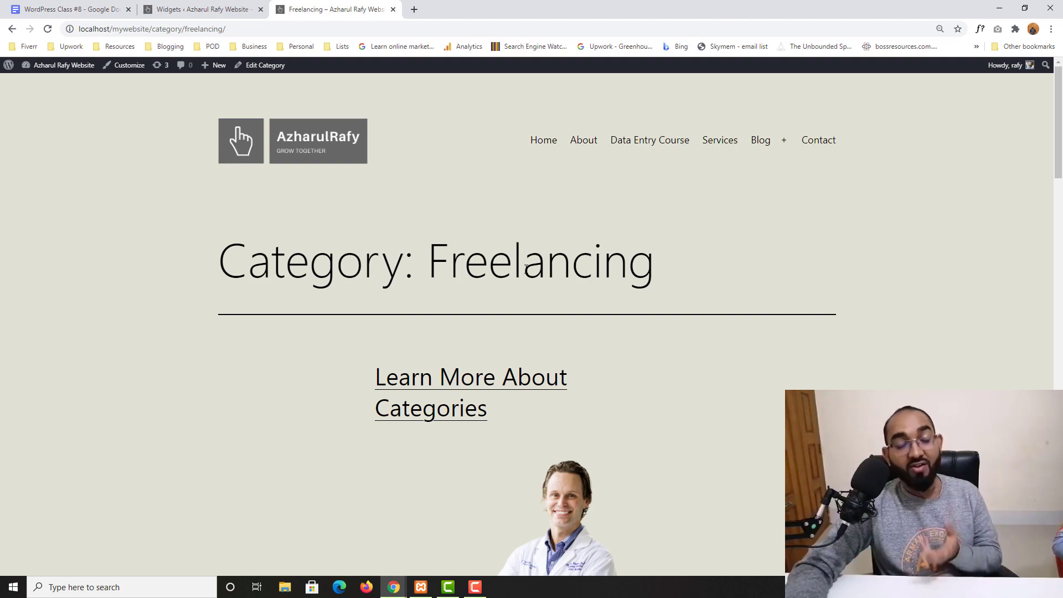
pyautogui.scroll(-5, 243, 452)
pyautogui.scroll(-4, 243, 451)
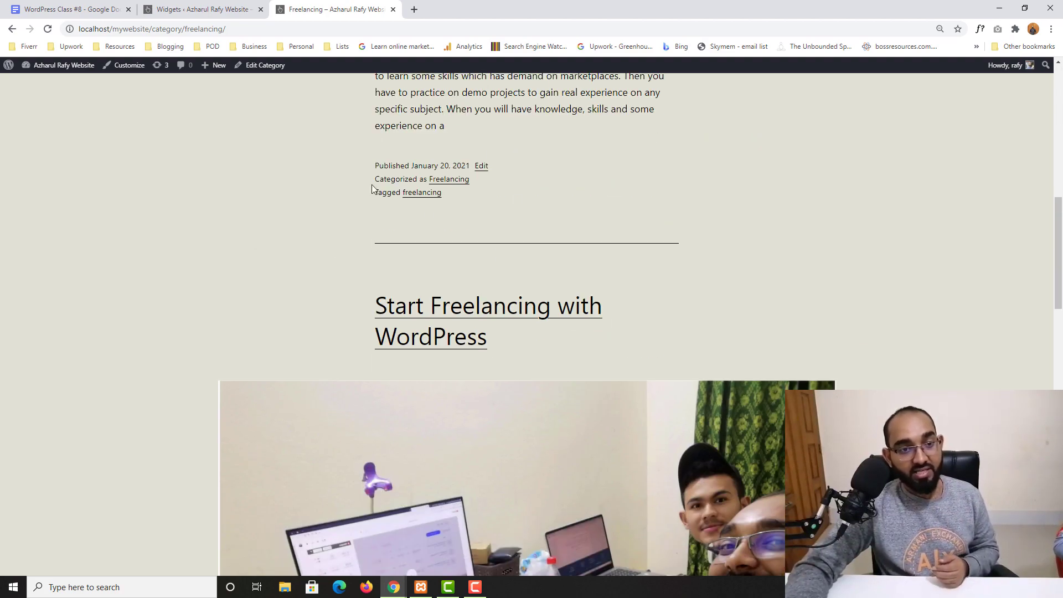
pyautogui.scroll(-9, 156, 382)
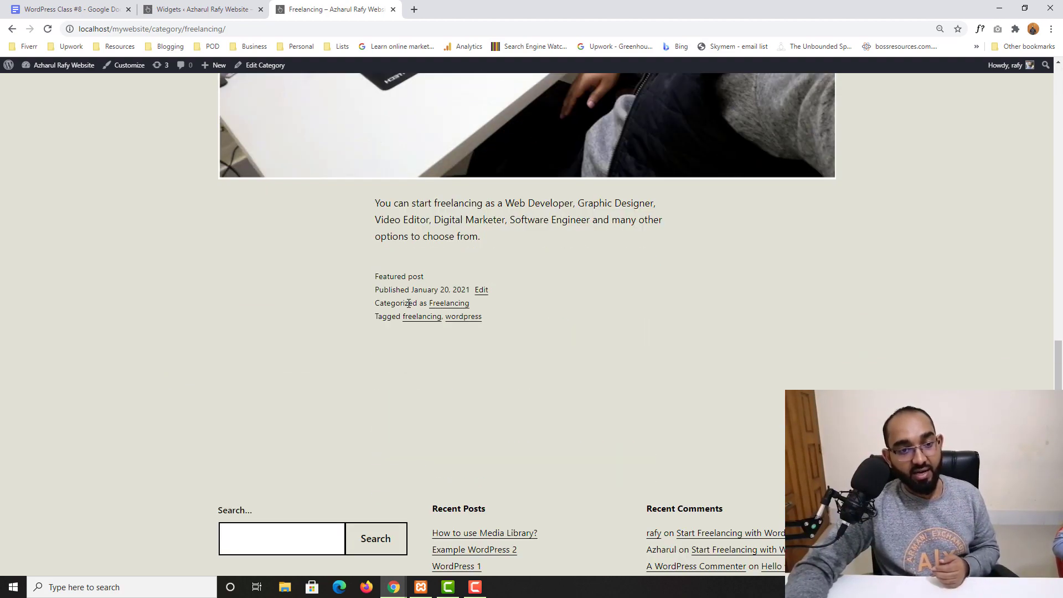
pyautogui.scroll(-7, 479, 303)
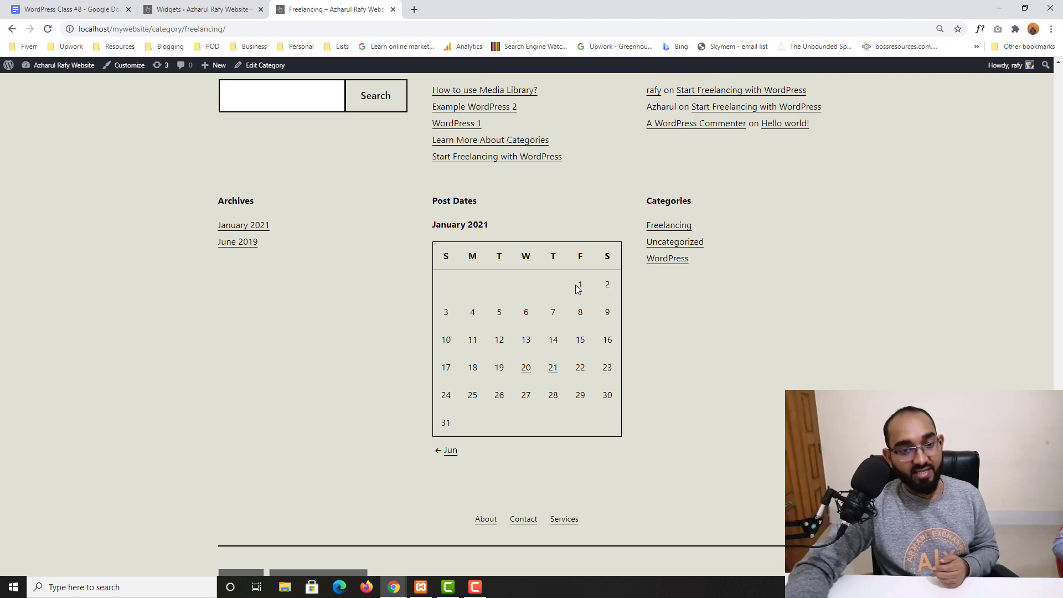
# Step: Open the WordPress category from the footer and look through its posts
pyautogui.click(675, 264)
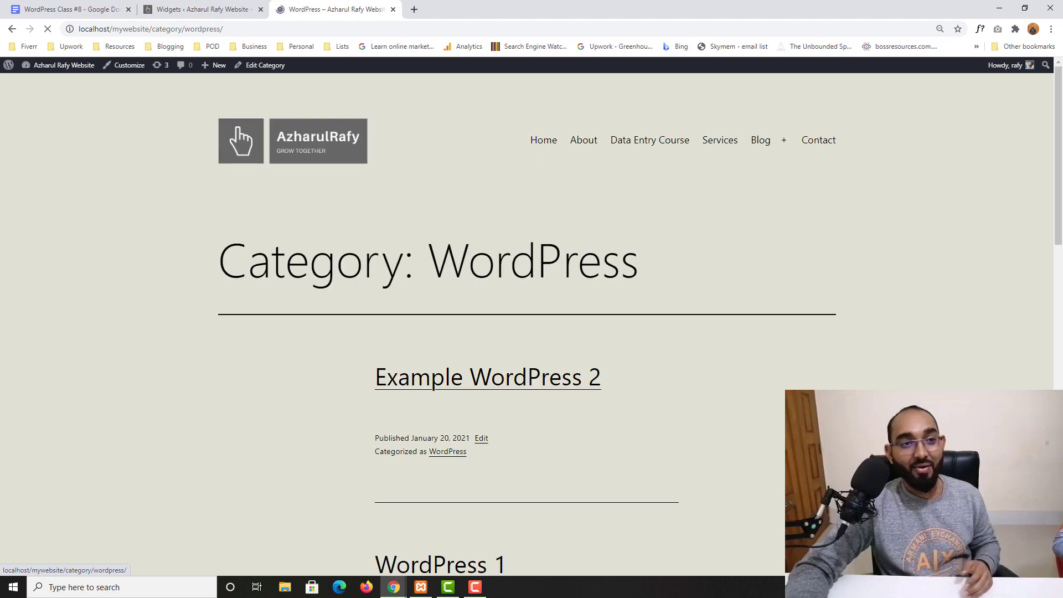
pyautogui.scroll(-3, 364, 324)
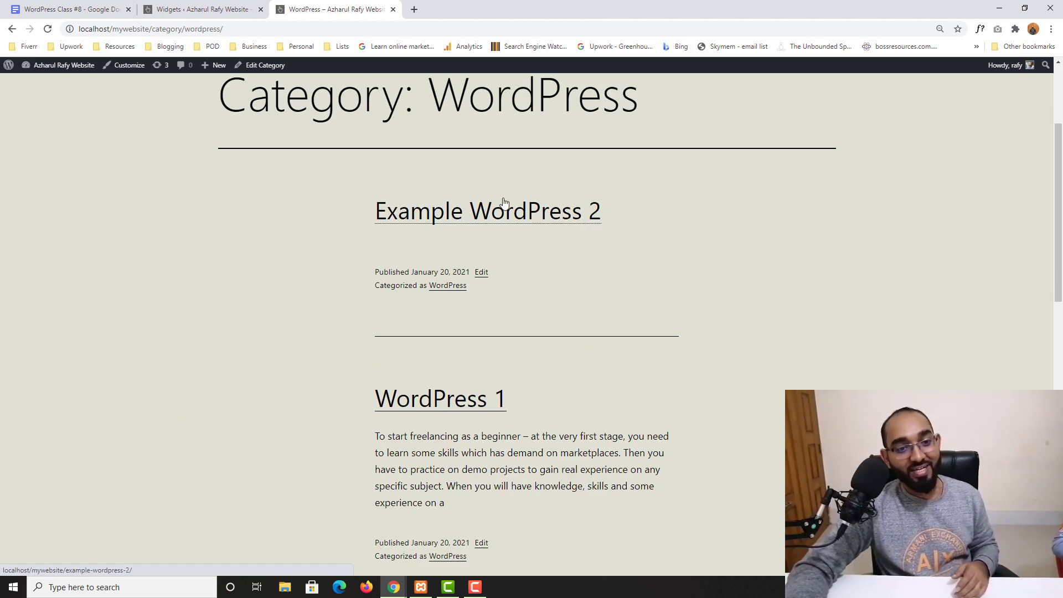
pyautogui.scroll(-7, 363, 324)
pyautogui.scroll(3, 365, 277)
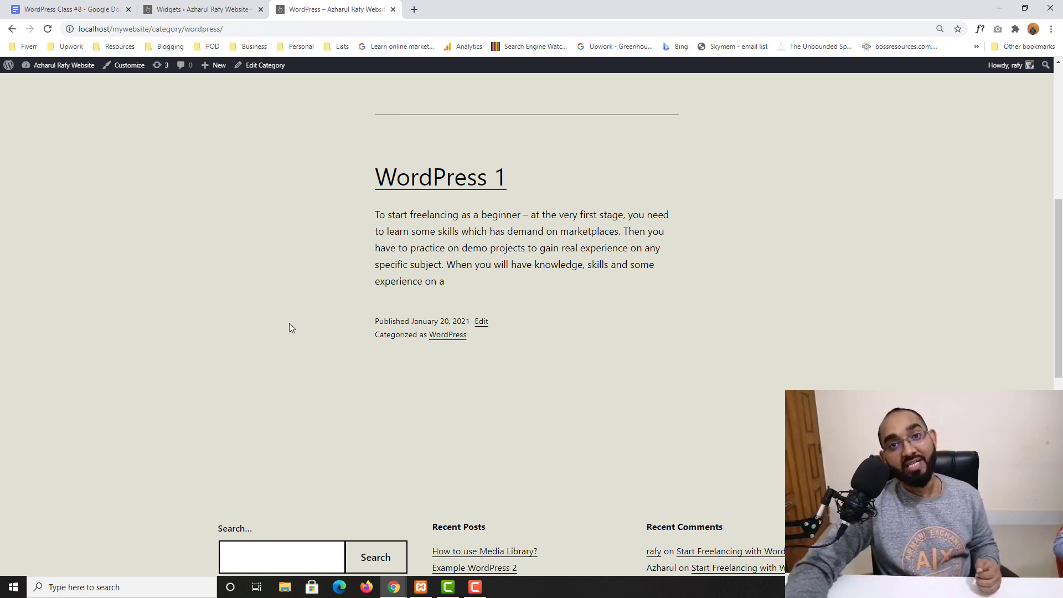
# Step: Add a Gallery widget to the Footer area below Categories and title it "Our Office Gallery"
pyautogui.click(200, 6)
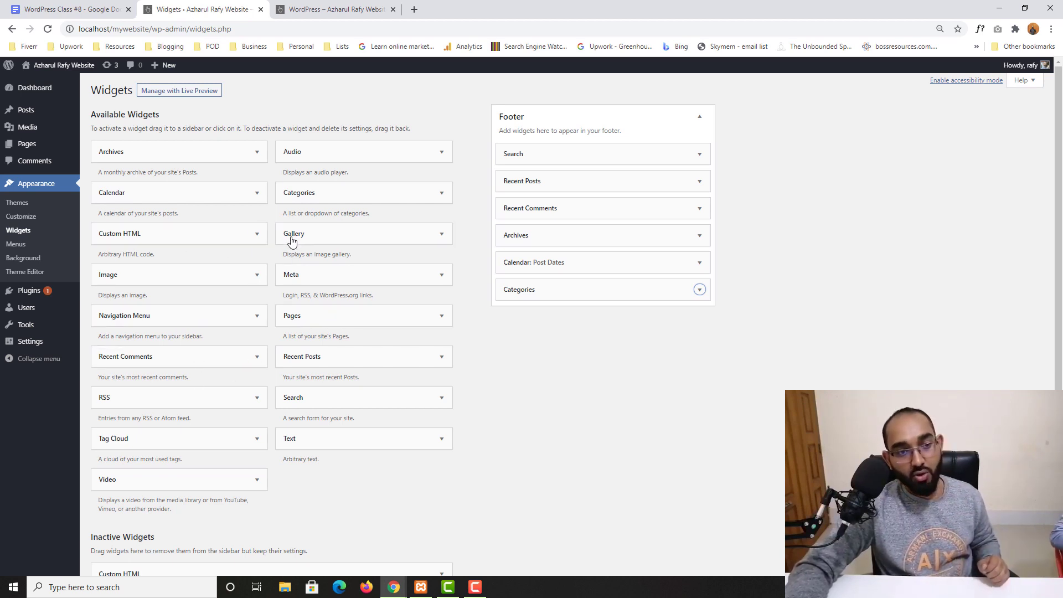
pyautogui.moveTo(282, 240); pyautogui.dragTo(503, 313)
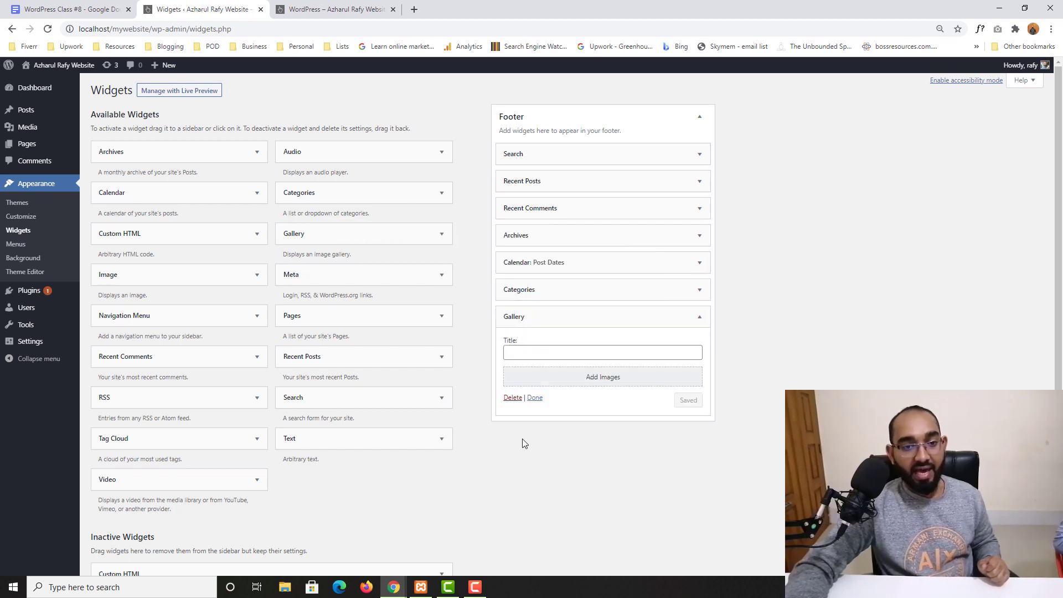
pyautogui.click(584, 351)
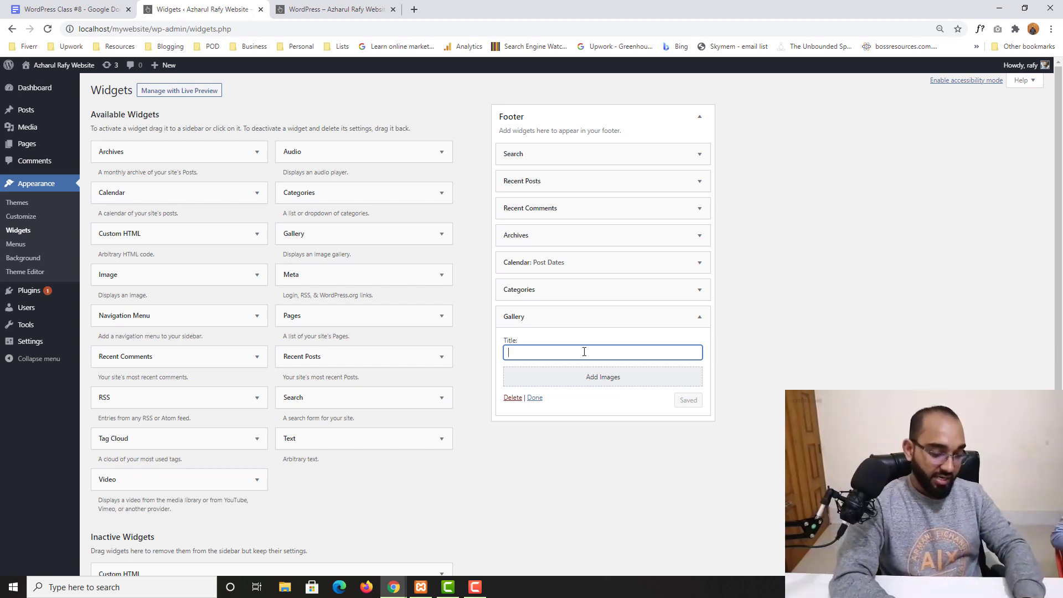
pyautogui.write('Our Offi')
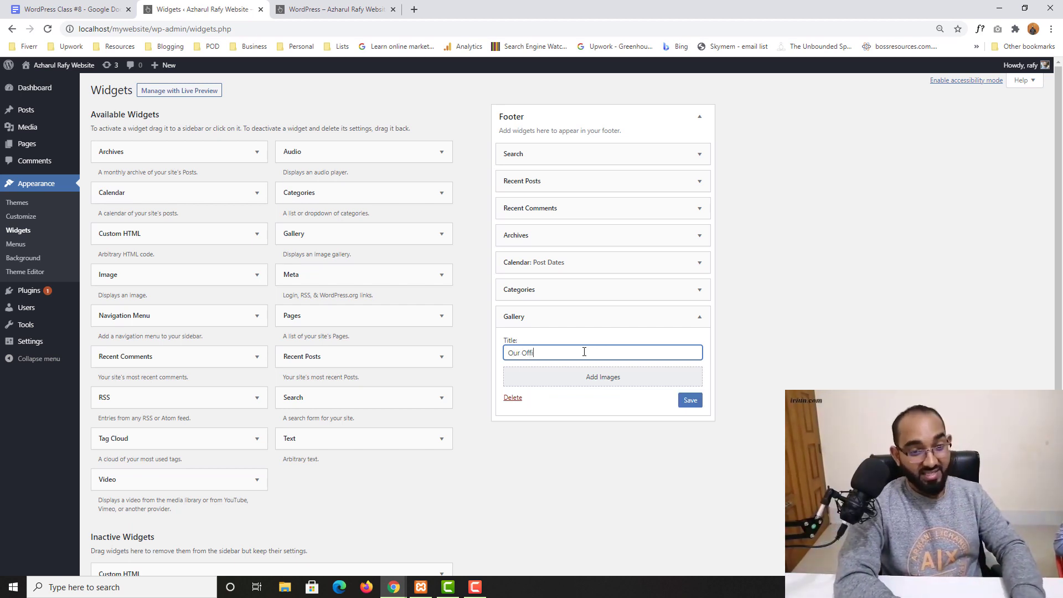
pyautogui.write('ce Gallery')
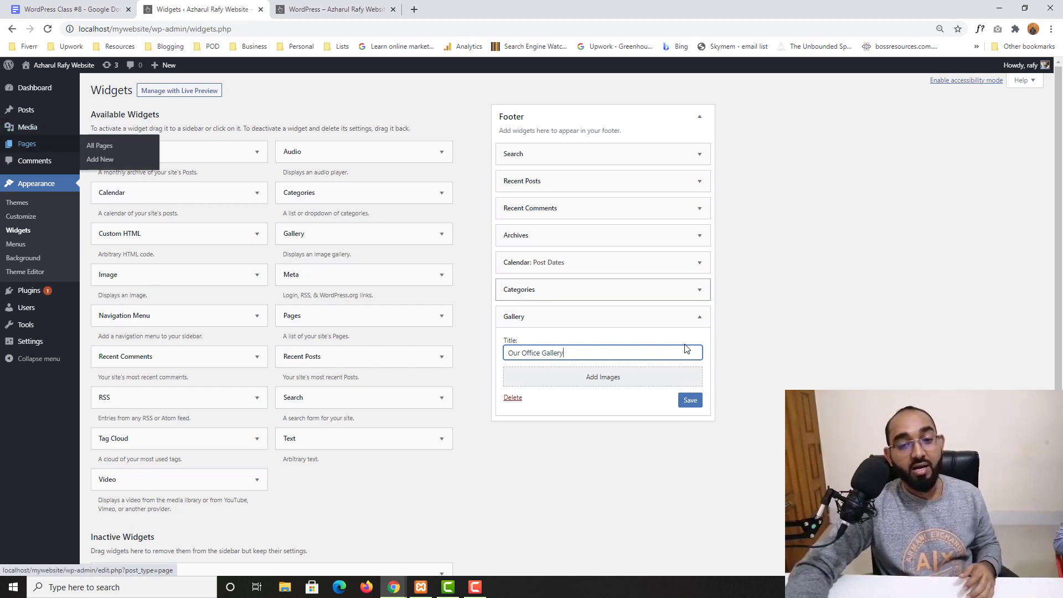
# Step: Create the widget's gallery from the four consecutive office images starting with the laptop on the desk, insert it and save the widget
pyautogui.click(618, 381)
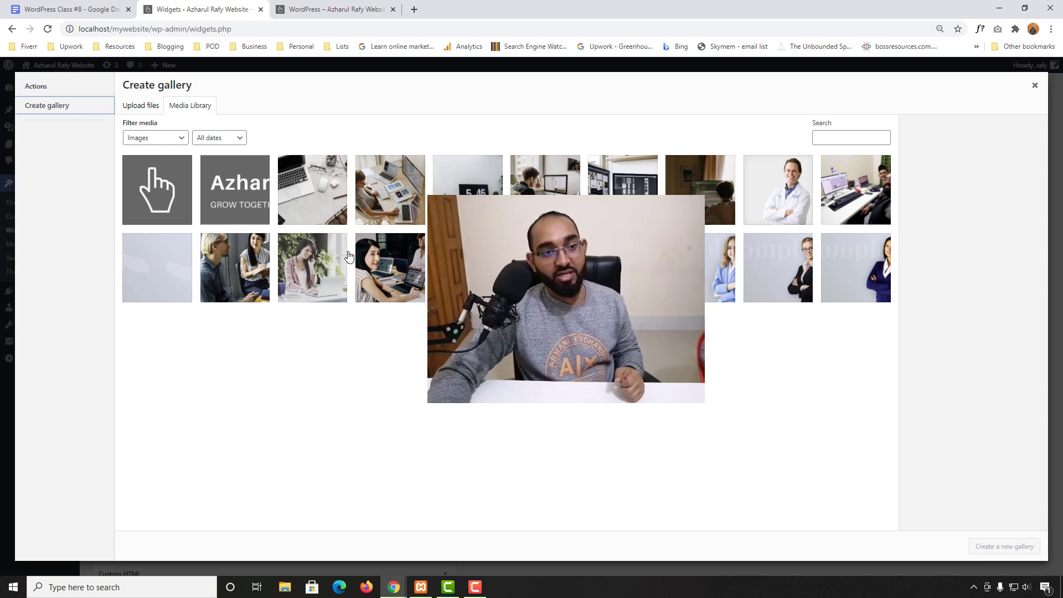
pyautogui.click(329, 215)
pyautogui.click(391, 190)
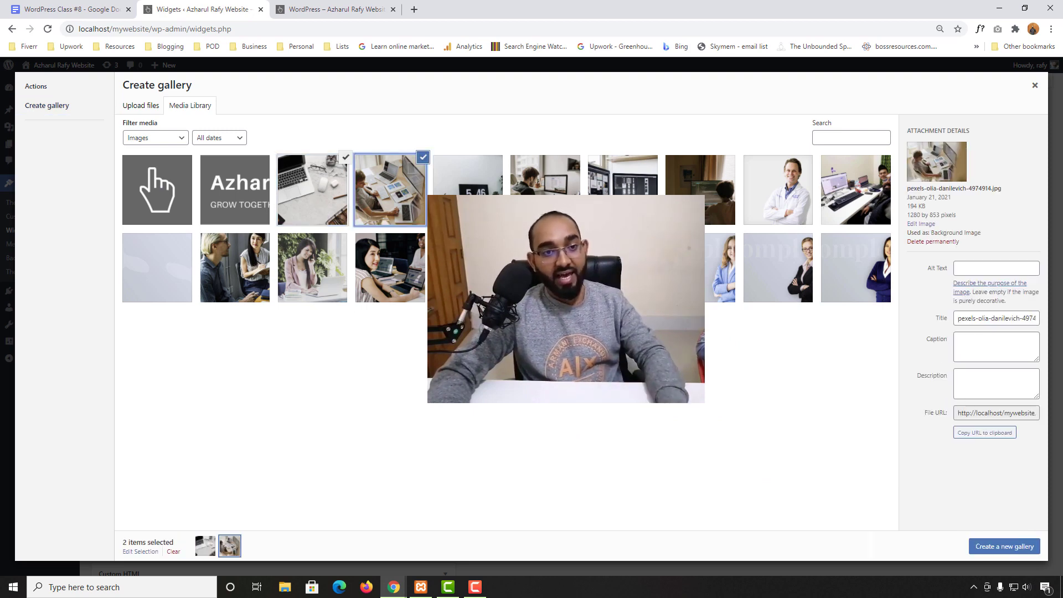
pyautogui.click(468, 174)
pyautogui.click(546, 175)
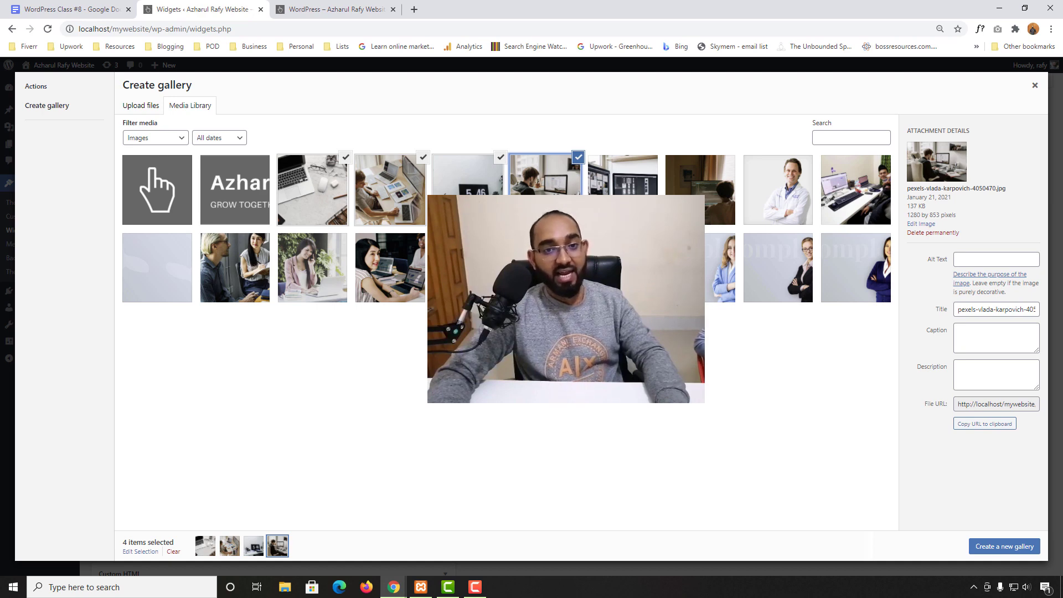
pyautogui.click(1000, 547)
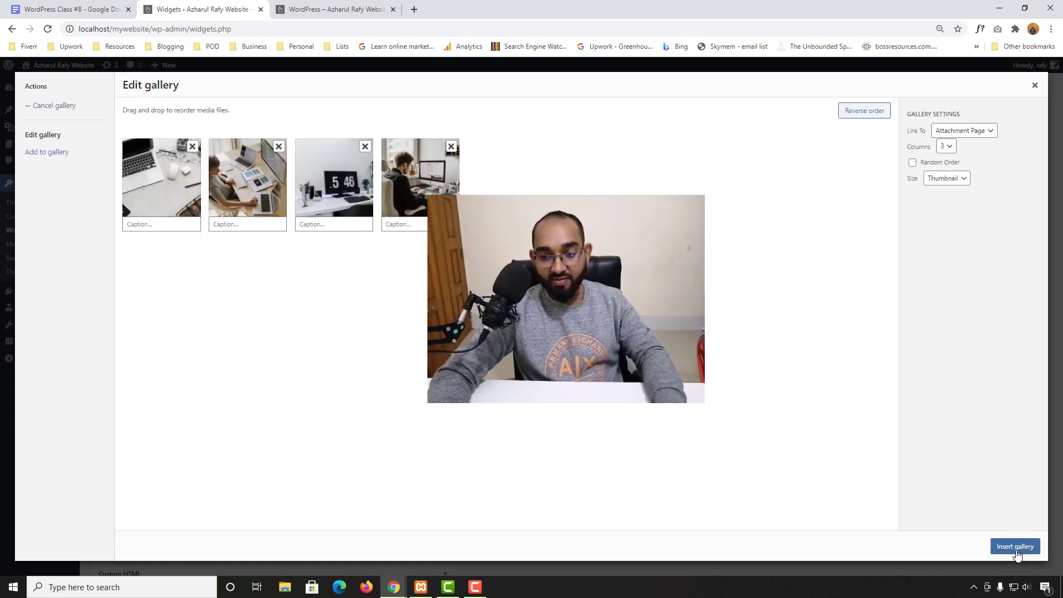
pyautogui.click(1016, 547)
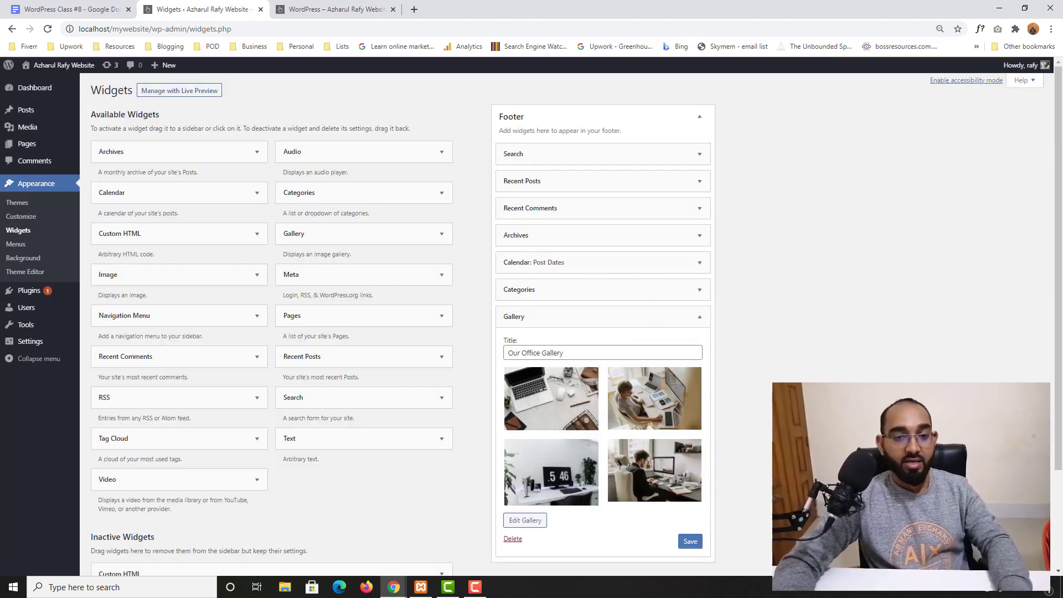
pyautogui.click(692, 543)
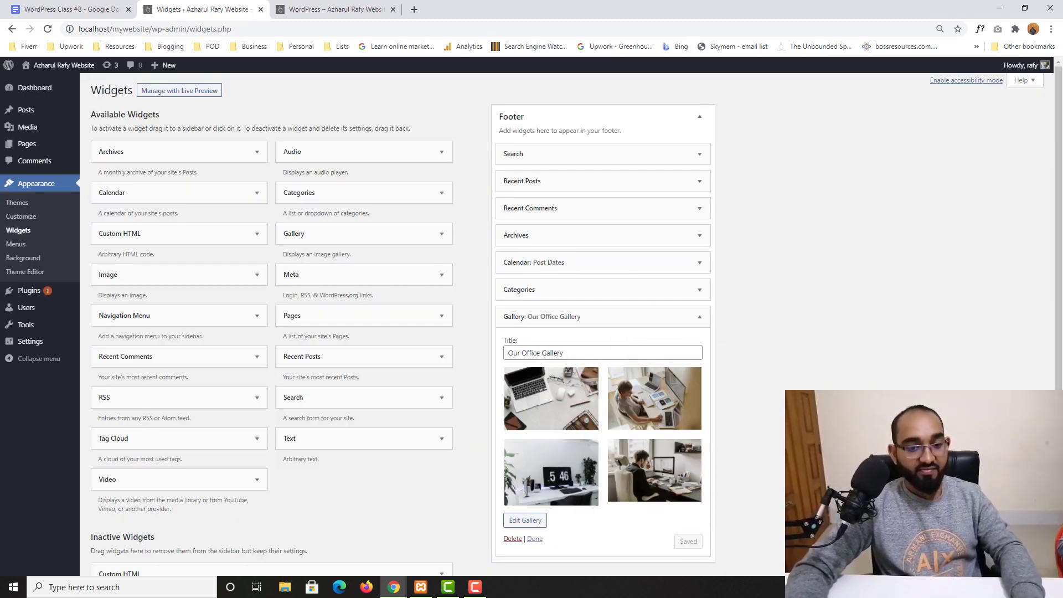
pyautogui.click(532, 544)
# Step: Reload the live WordPress category page and examine the Our Office Gallery layout in the footer
pyautogui.click(310, 10)
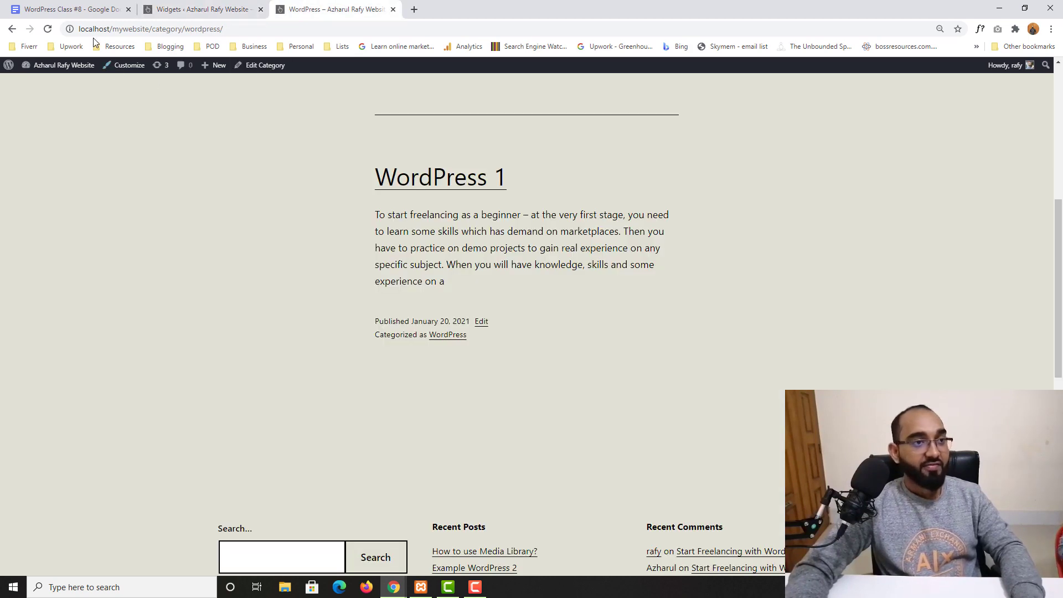
pyautogui.click(49, 30)
pyautogui.scroll(-12, 3, 415)
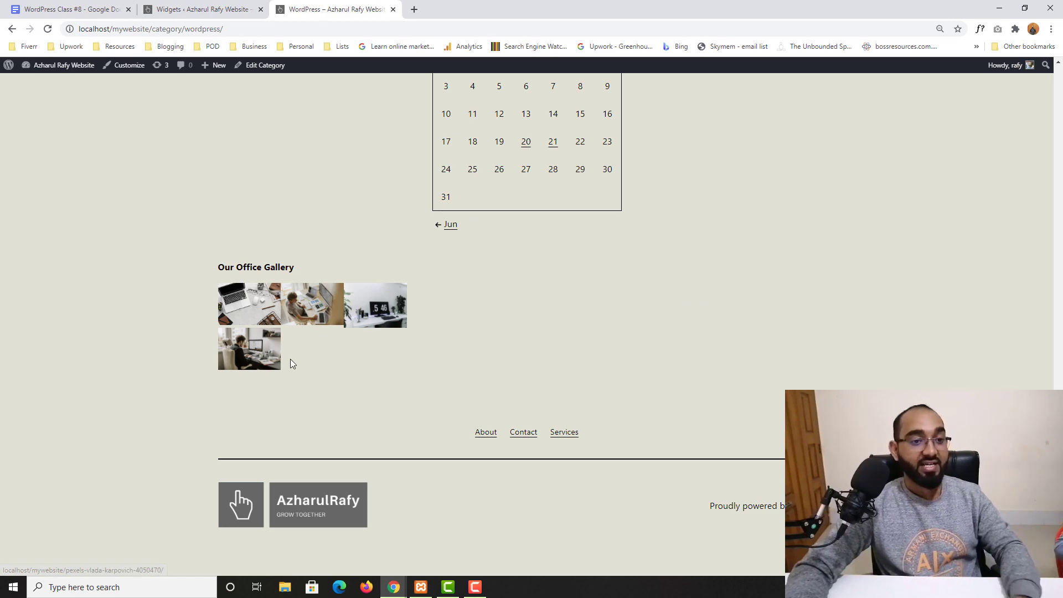
# Step: Return to the Widgets page, open the Our Office Gallery images for editing and set the gallery to 2 columns
pyautogui.click(180, 5)
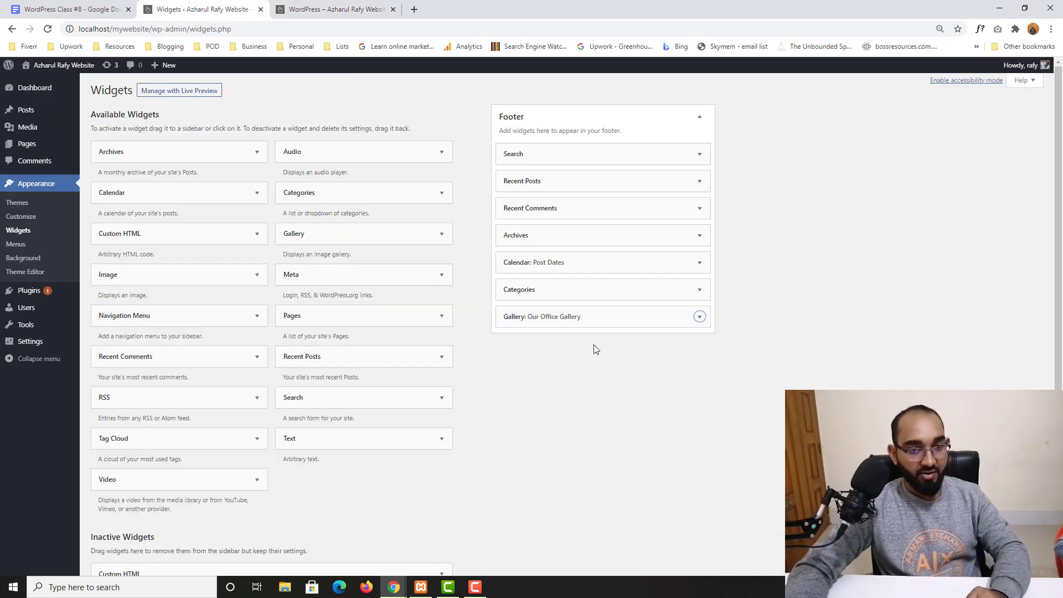
pyautogui.click(701, 320)
pyautogui.scroll(-2, 740, 409)
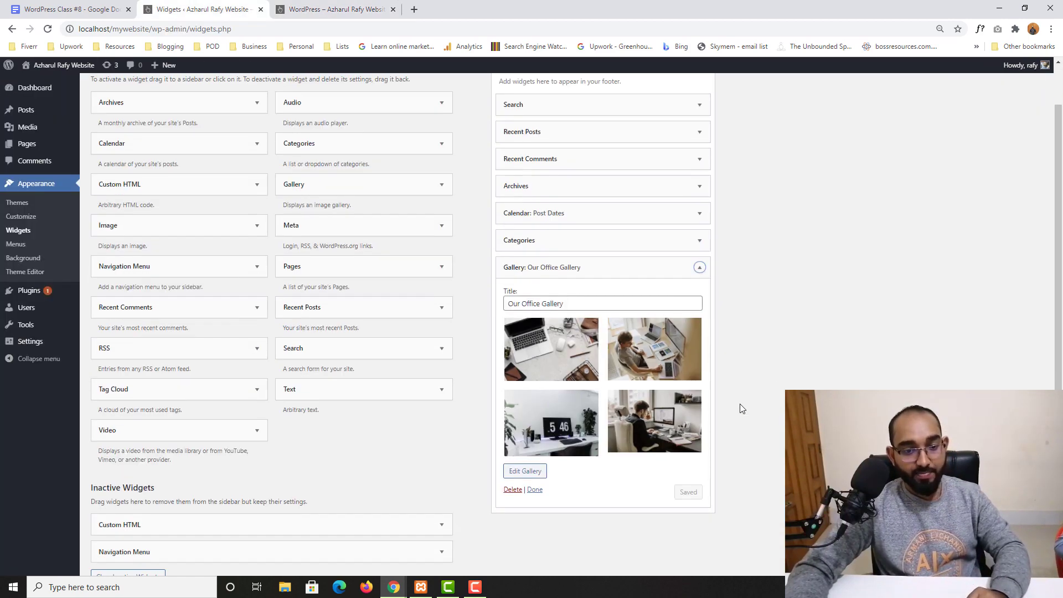
pyautogui.click(525, 410)
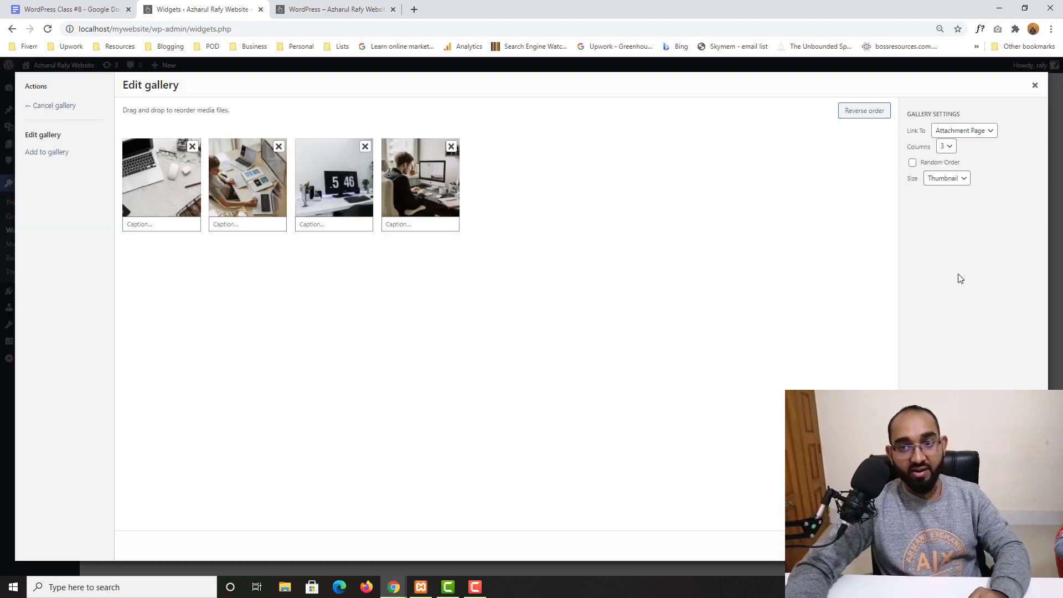
pyautogui.click(949, 152)
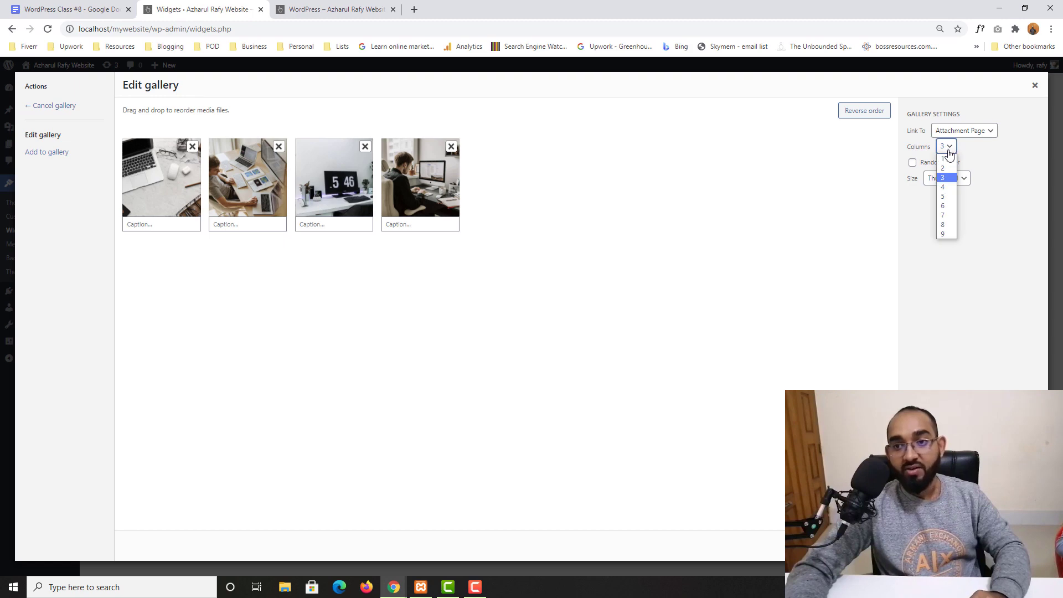
pyautogui.click(944, 166)
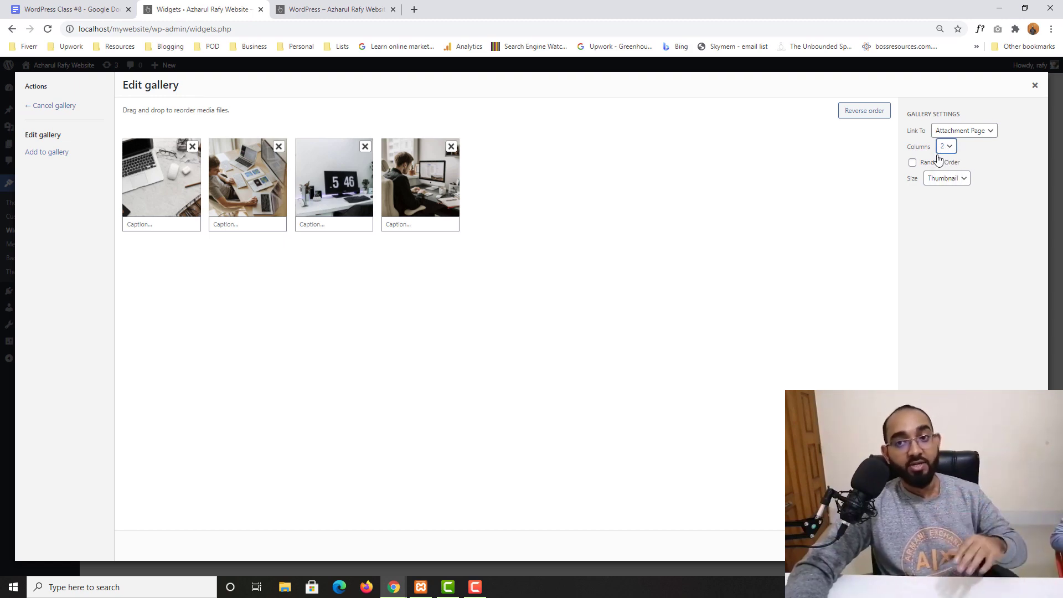
# Step: Set the gallery's image size to Medium, update the gallery and save the widget
pyautogui.click(949, 180)
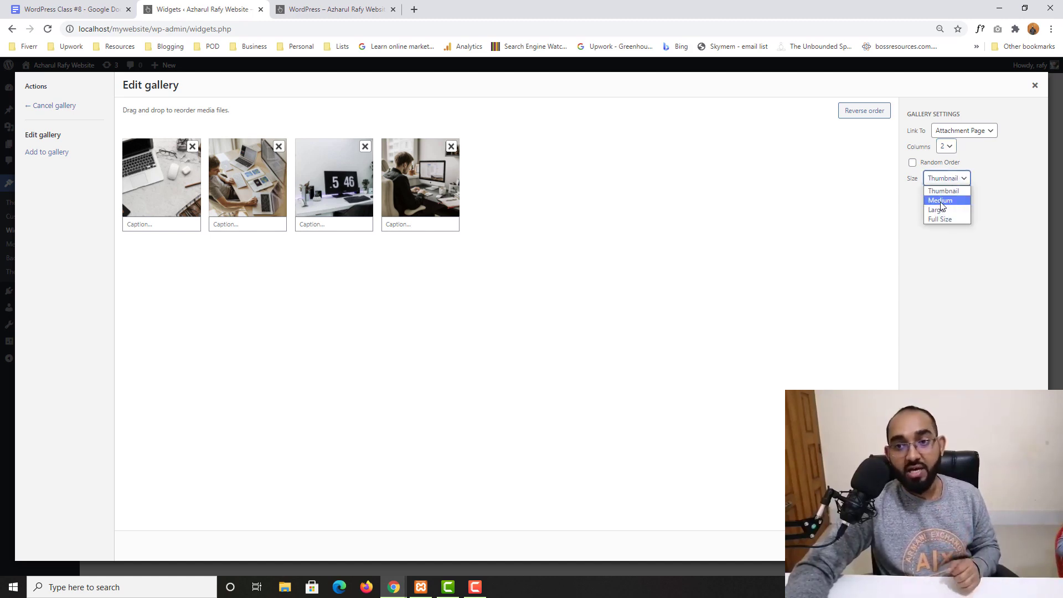
pyautogui.click(953, 202)
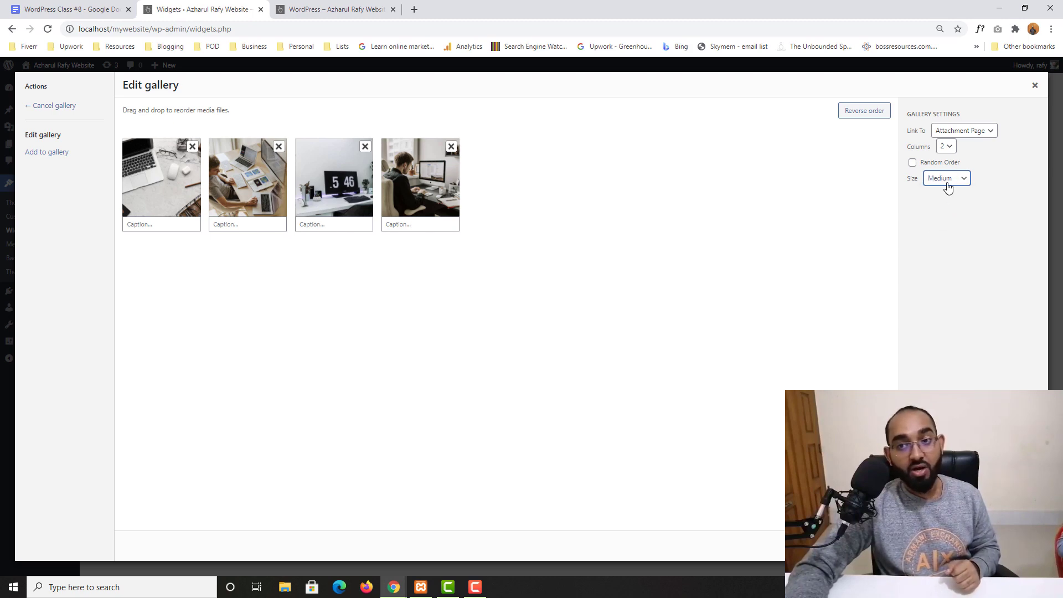
pyautogui.click(949, 187)
pyautogui.click(950, 206)
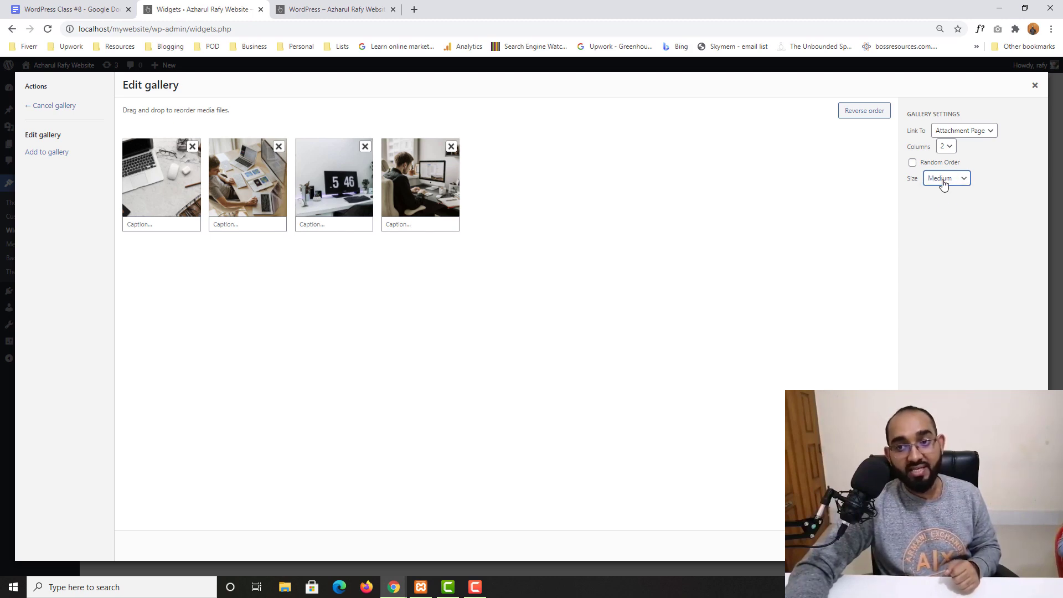
pyautogui.click(1008, 545)
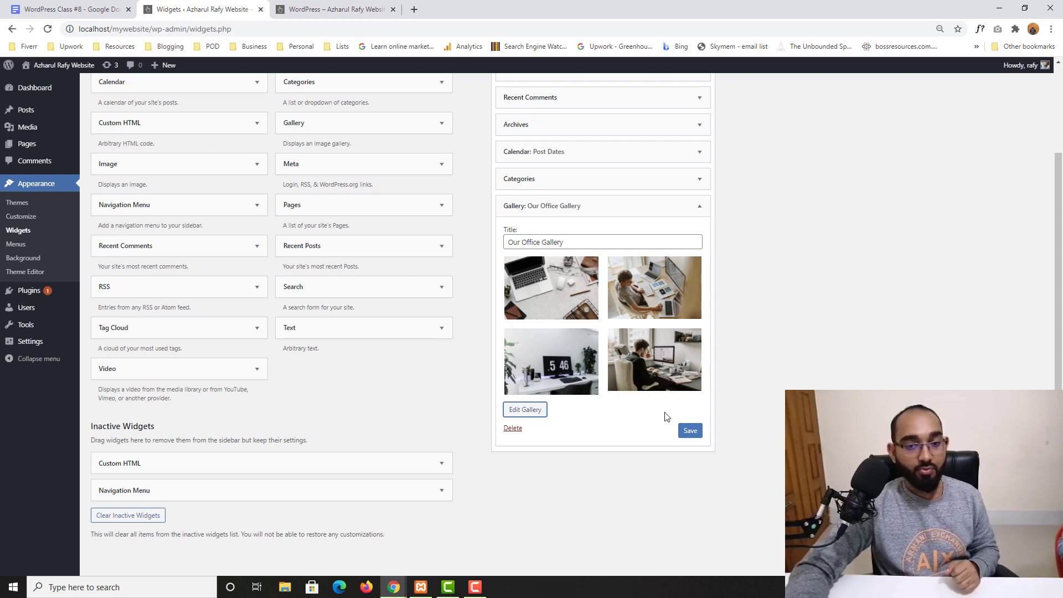
pyautogui.click(690, 431)
# Step: Reload the live WordPress category page, check the Our Office Gallery layout in the footer and return to the Widgets page
pyautogui.click(335, 9)
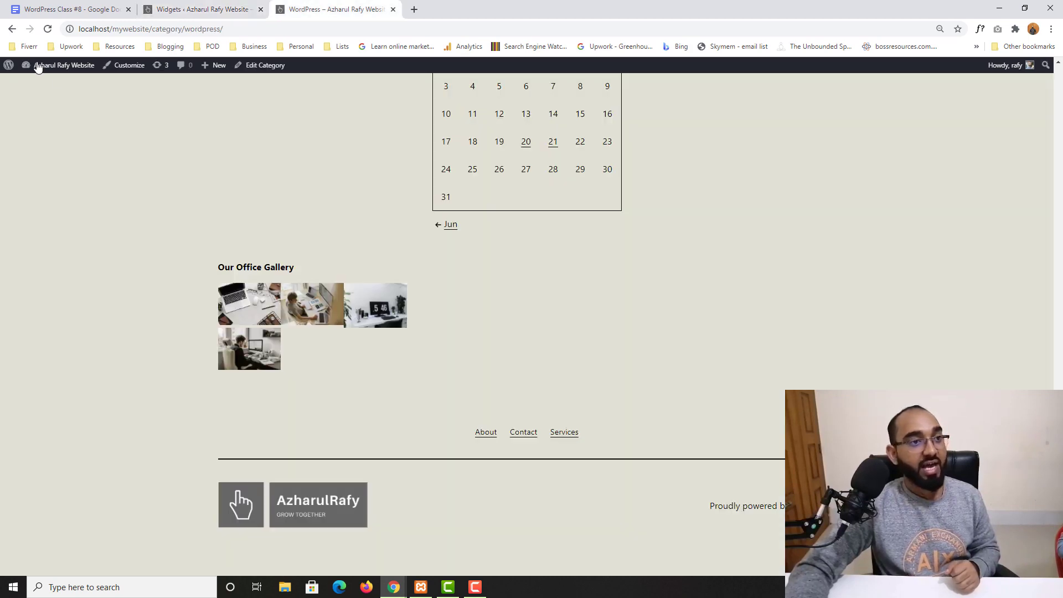
pyautogui.click(47, 29)
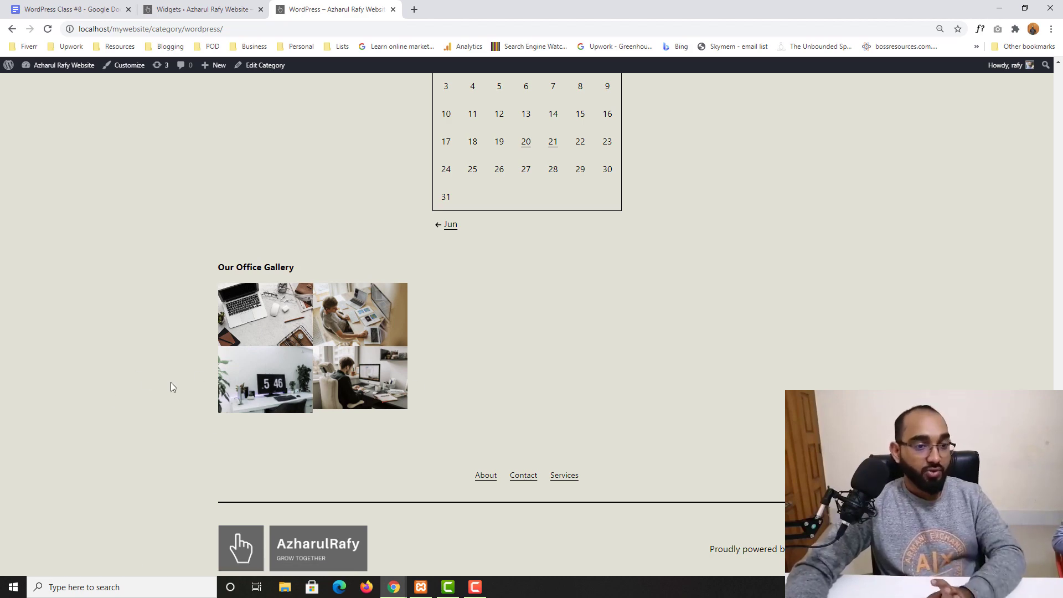
pyautogui.click(209, 9)
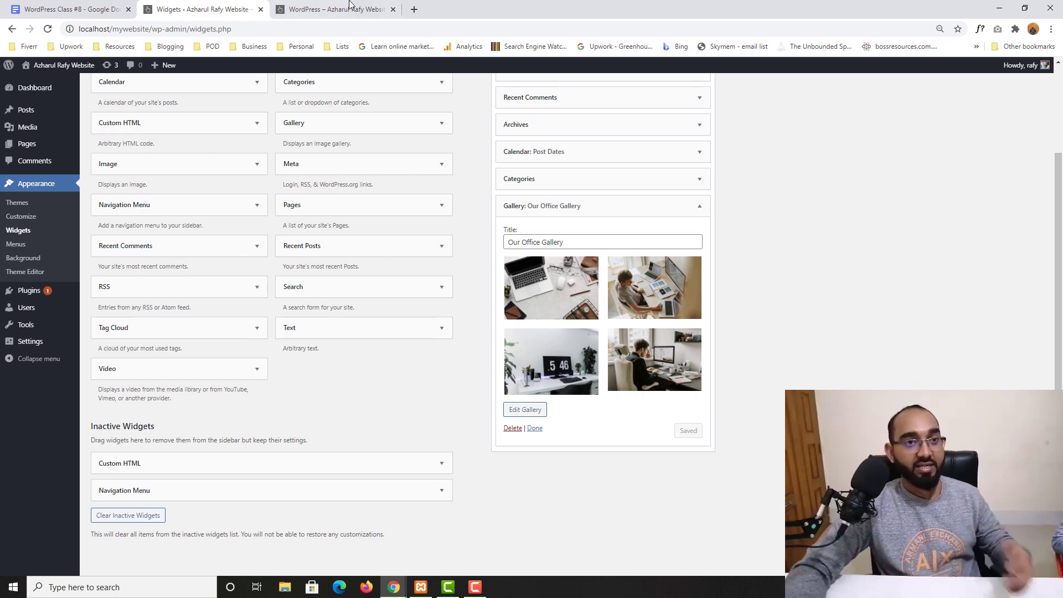
# Step: Visit learners.world in a new browser tab, view its linked Udemy data entry course and close the tab
pyautogui.click(414, 9)
pyautogui.write('learners.world')
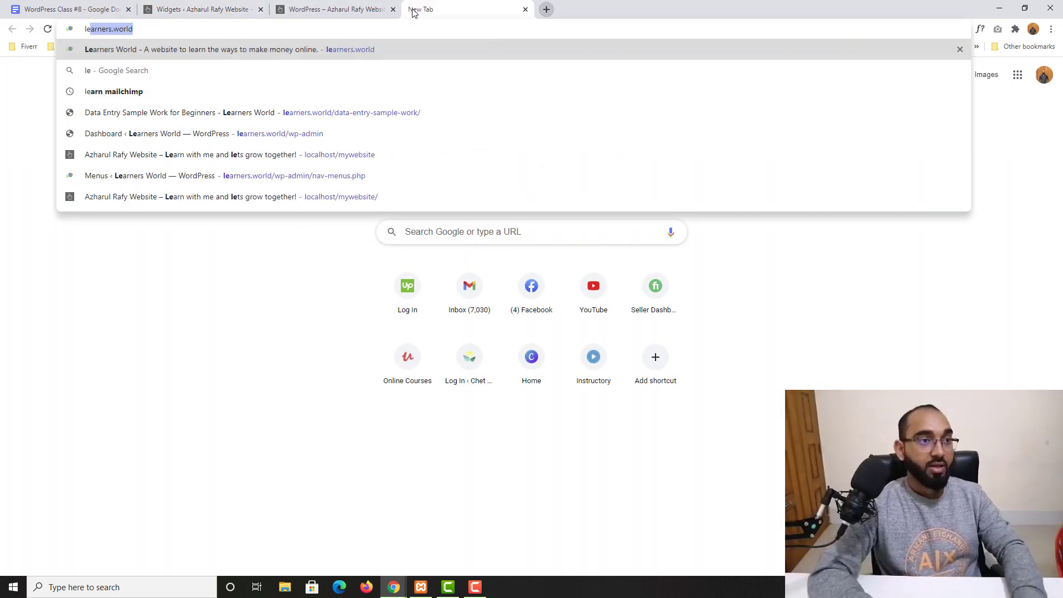
pyautogui.press('Return')
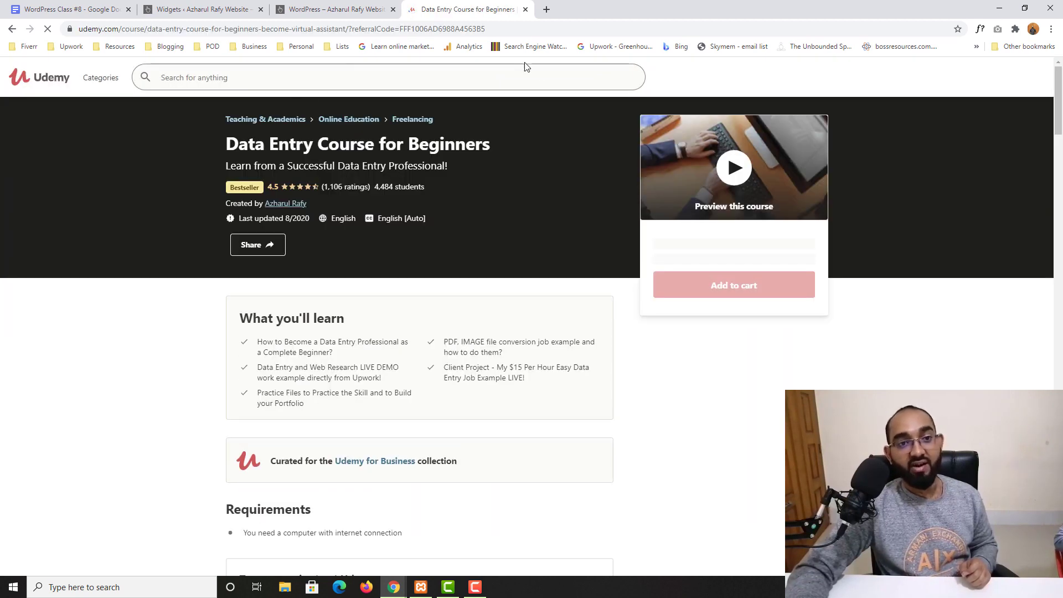
pyautogui.click(525, 9)
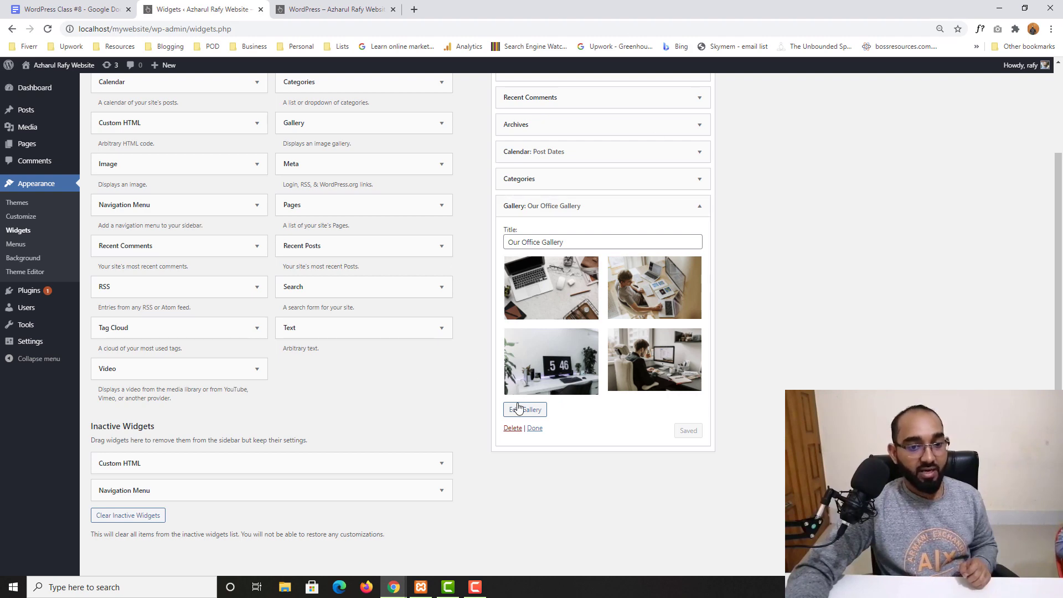
# Step: Collapse the Gallery widget and add a Custom HTML widget below it in the Footer area
pyautogui.click(534, 427)
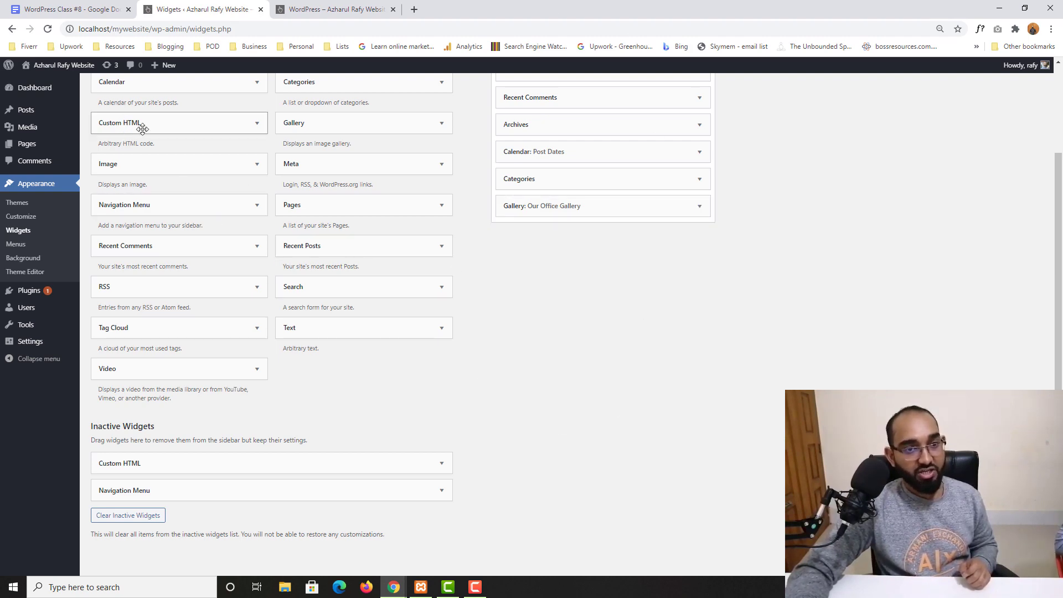
pyautogui.moveTo(142, 129); pyautogui.dragTo(608, 283)
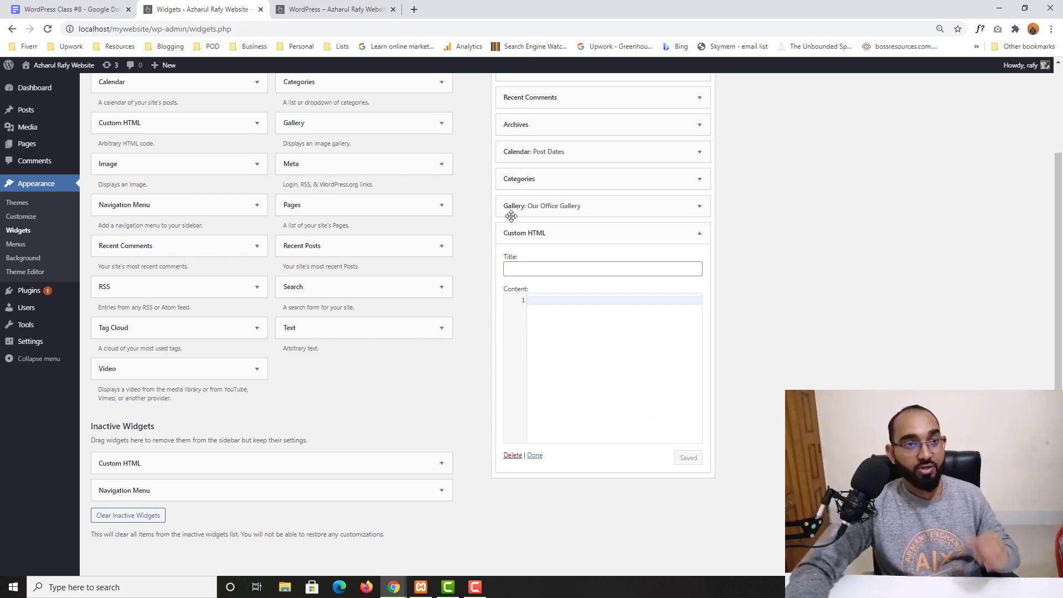
# Step: Open Google Maps in a new tab, search for "islami bank bangladesh limited" and open the Shahparan branch listing
pyautogui.click(416, 9)
pyautogui.write('maps.google.com')
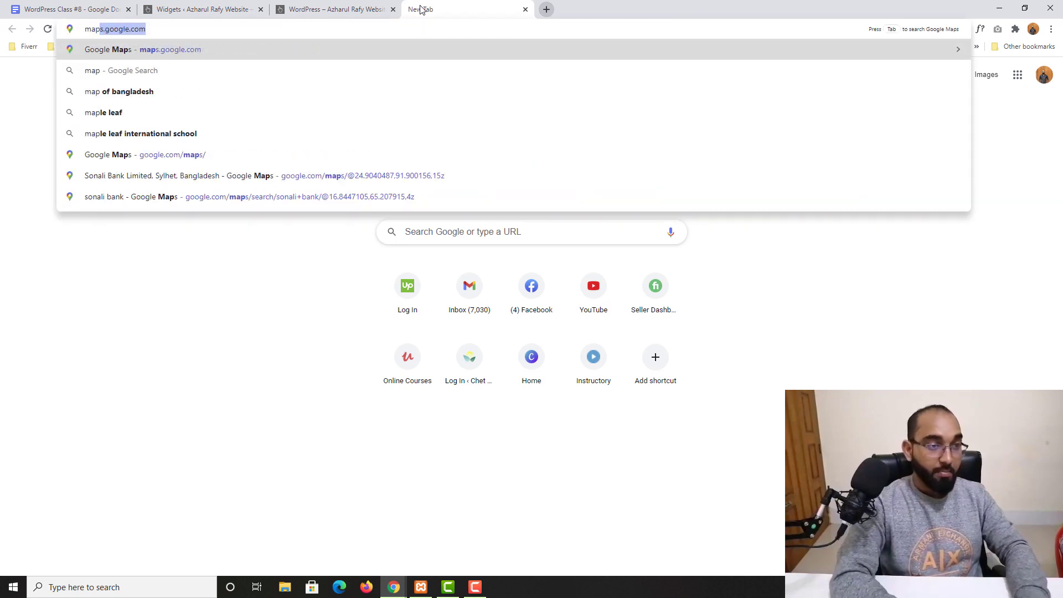
pyautogui.press('Return')
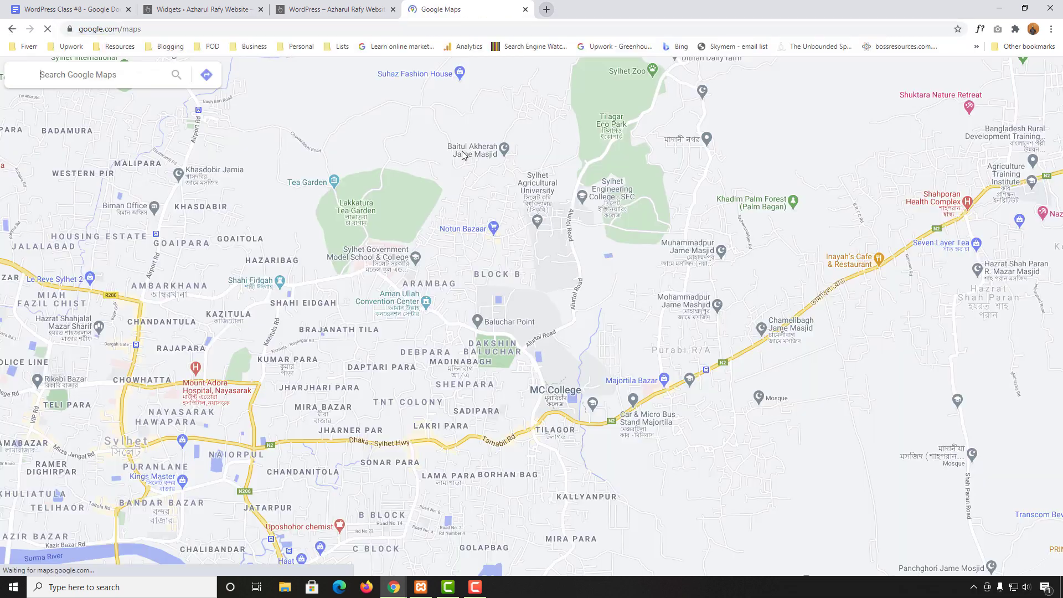
pyautogui.click(88, 80)
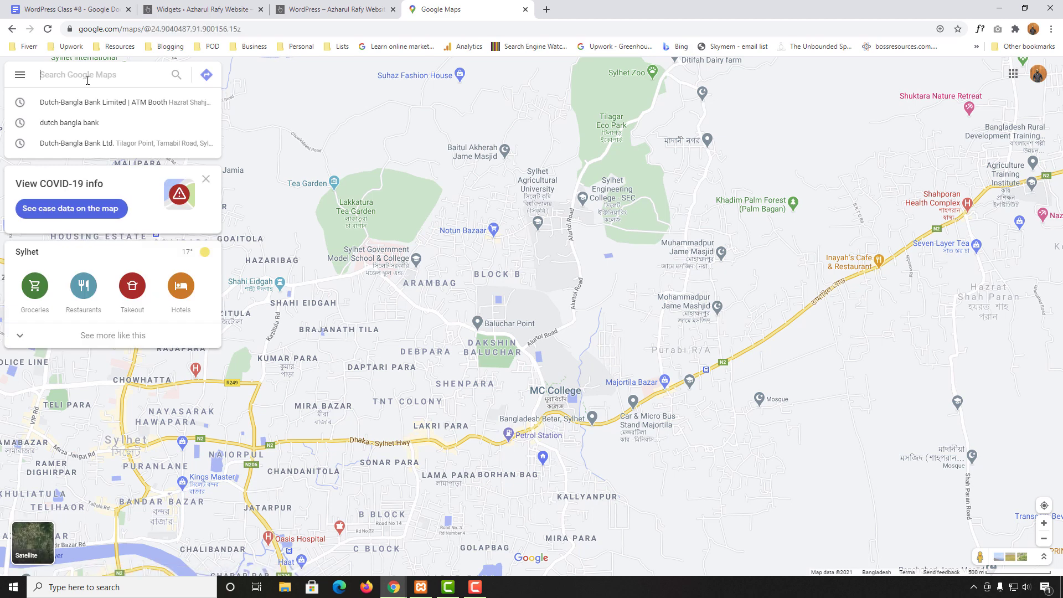
pyautogui.write('in')
pyautogui.write('lami')
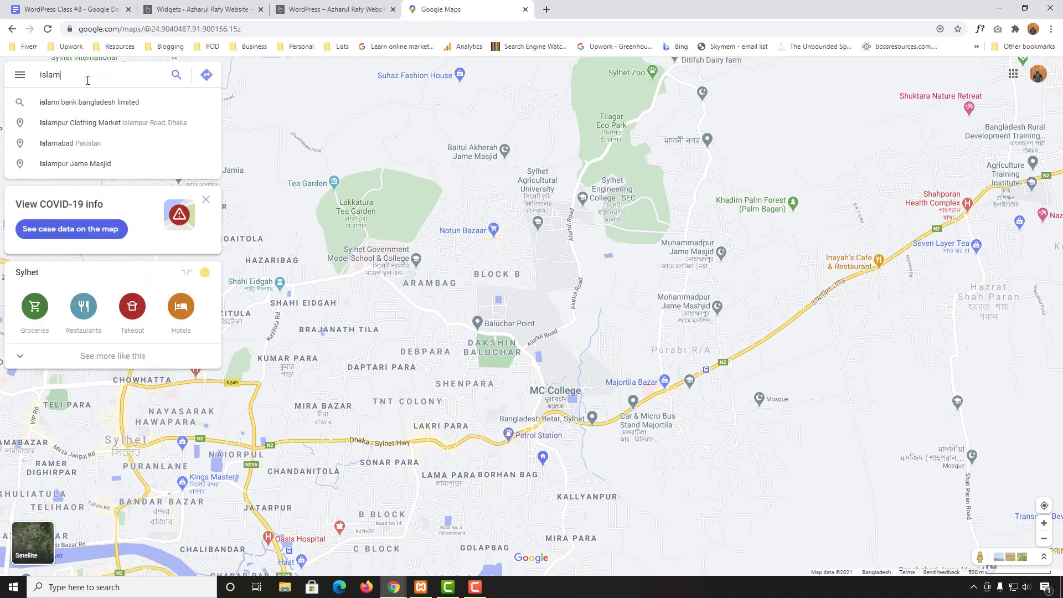
pyautogui.click(94, 104)
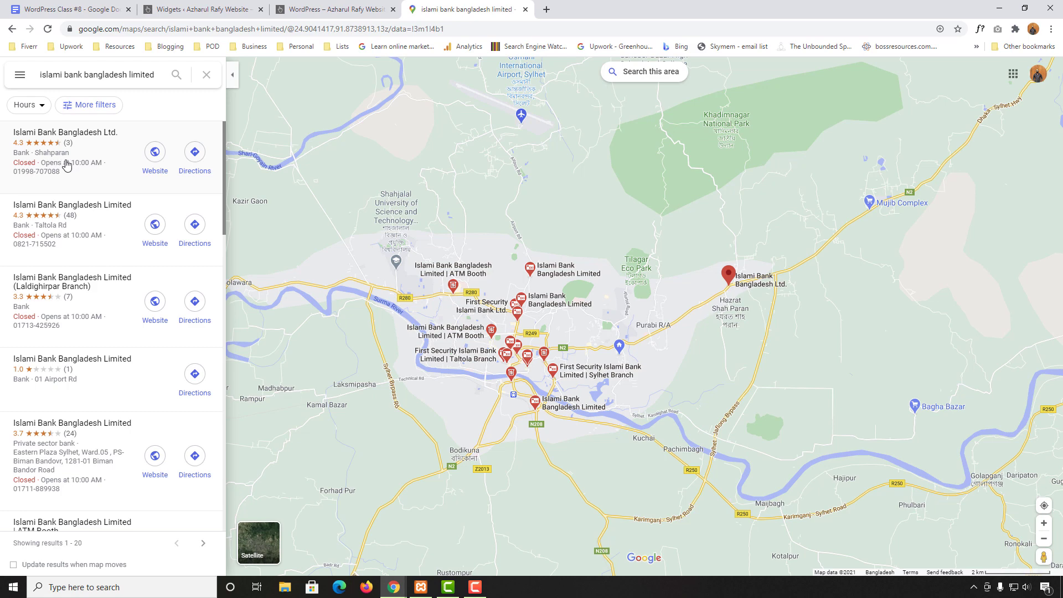
pyautogui.click(62, 162)
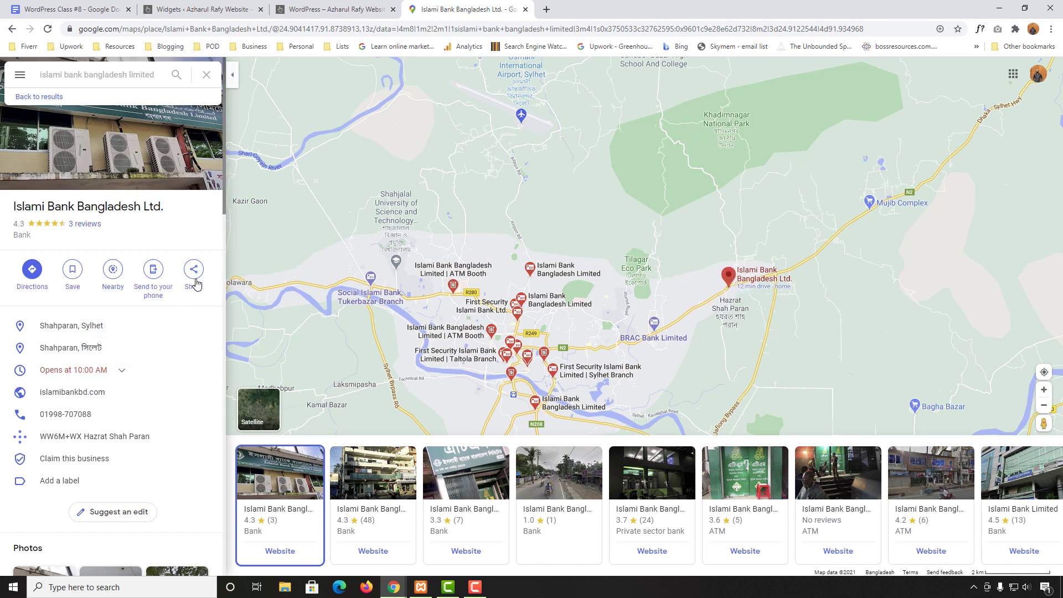
# Step: Share the bank listing as an embedded map, set its size to Large and copy the embed HTML
pyautogui.click(303, 10)
pyautogui.click(436, 7)
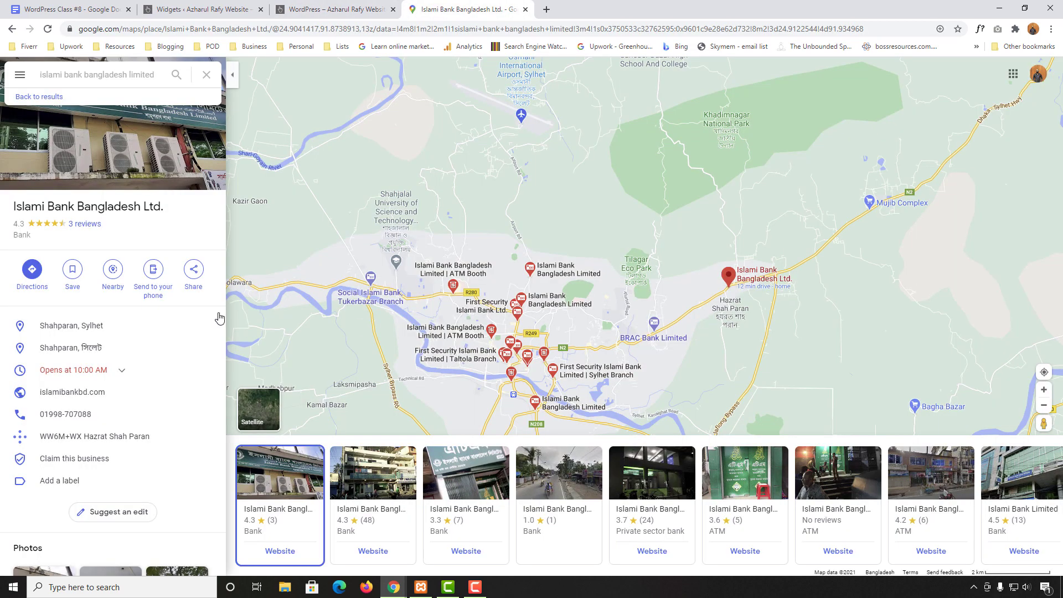
pyautogui.click(193, 271)
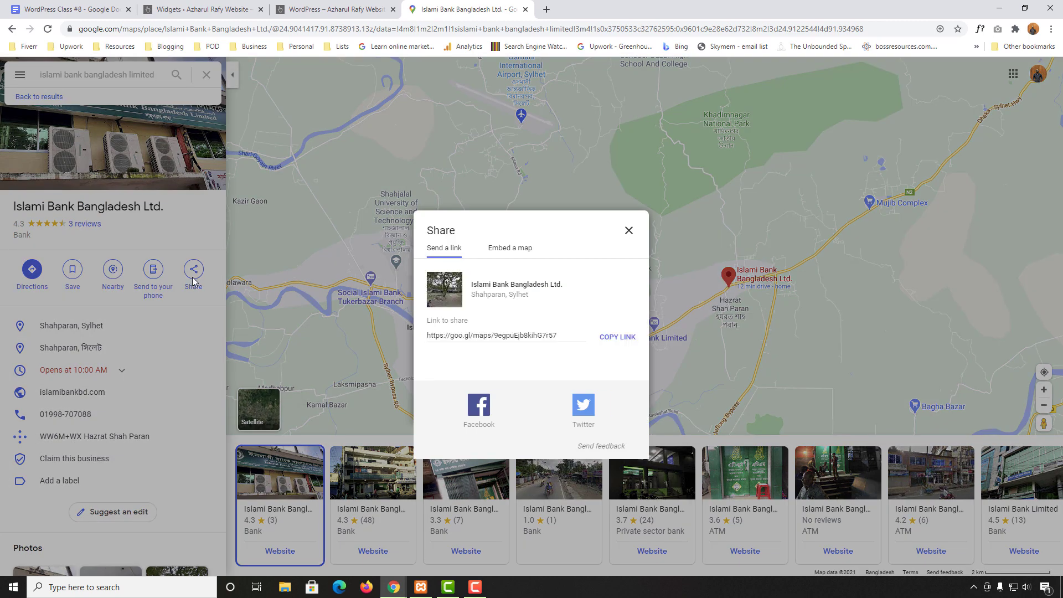
pyautogui.click(507, 254)
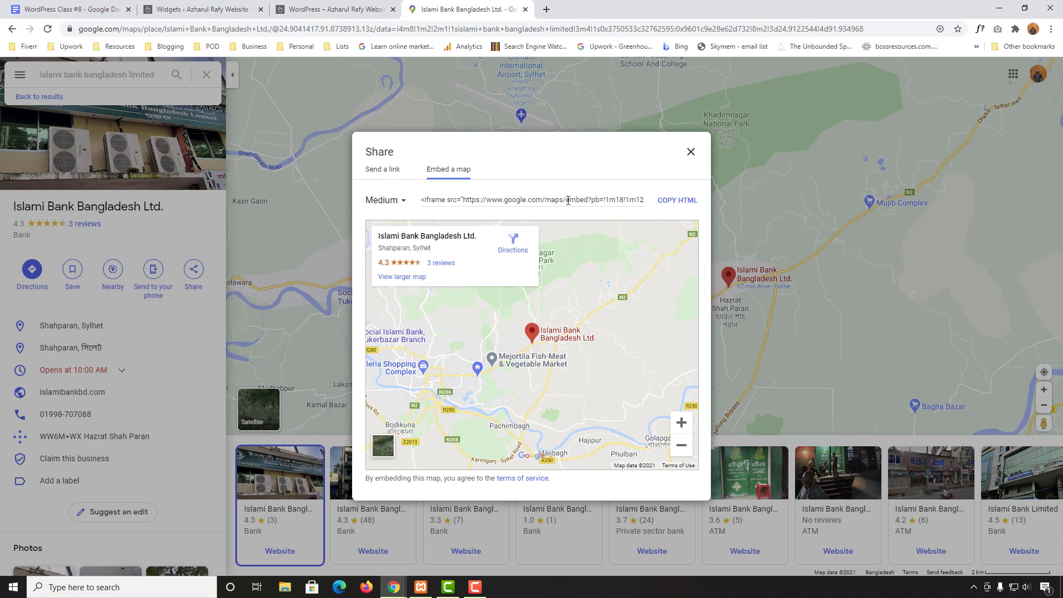
pyautogui.click(403, 201)
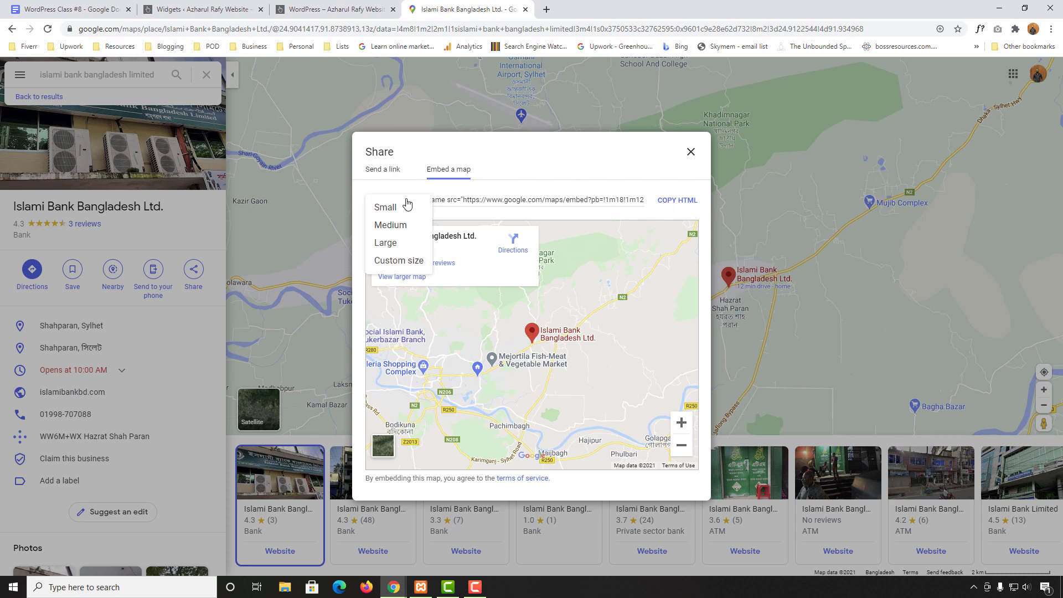
pyautogui.click(393, 241)
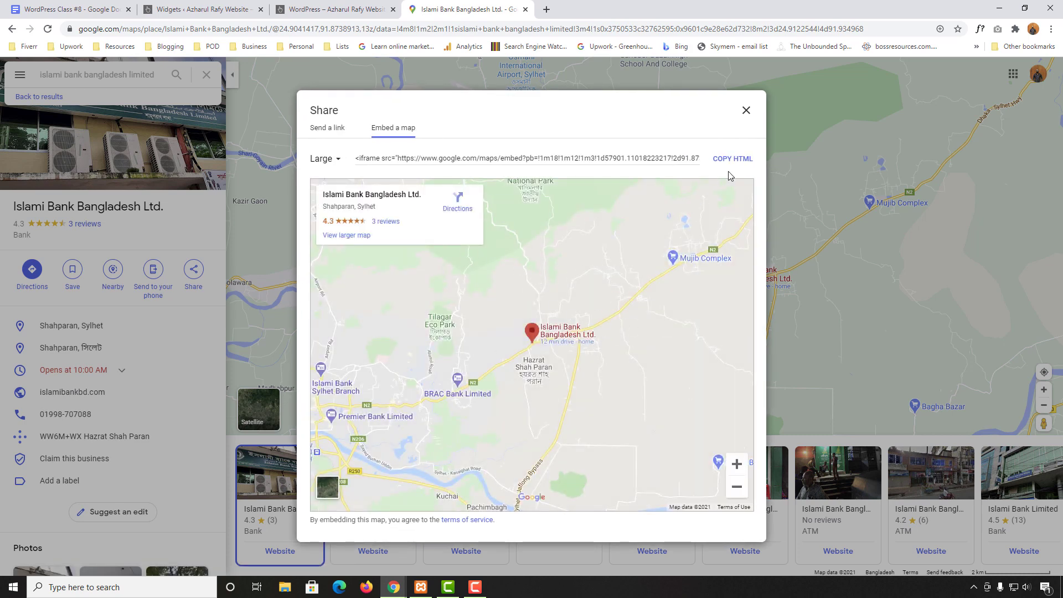
pyautogui.click(737, 465)
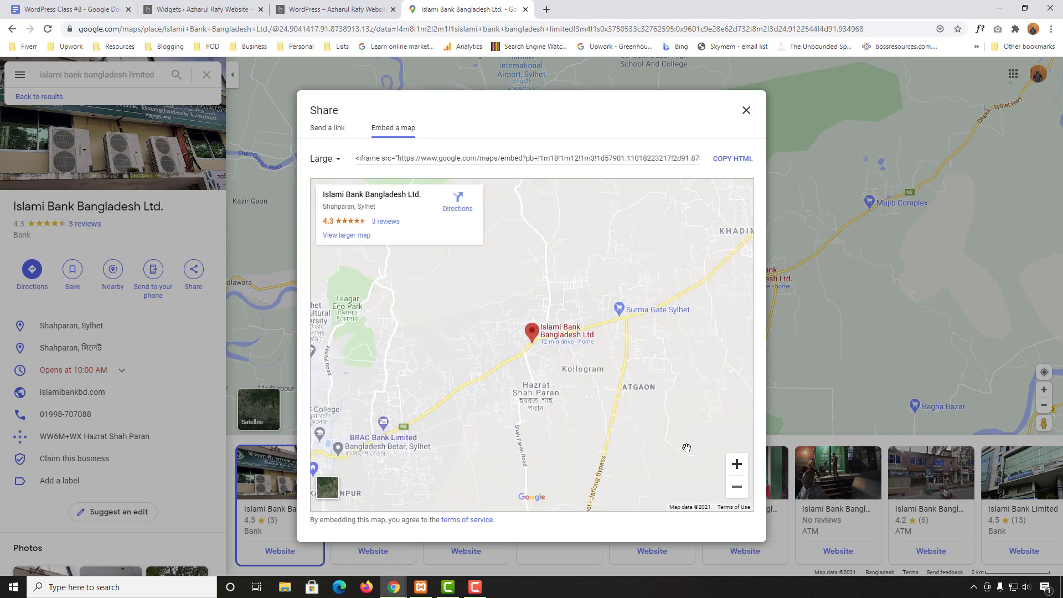
pyautogui.click(737, 465)
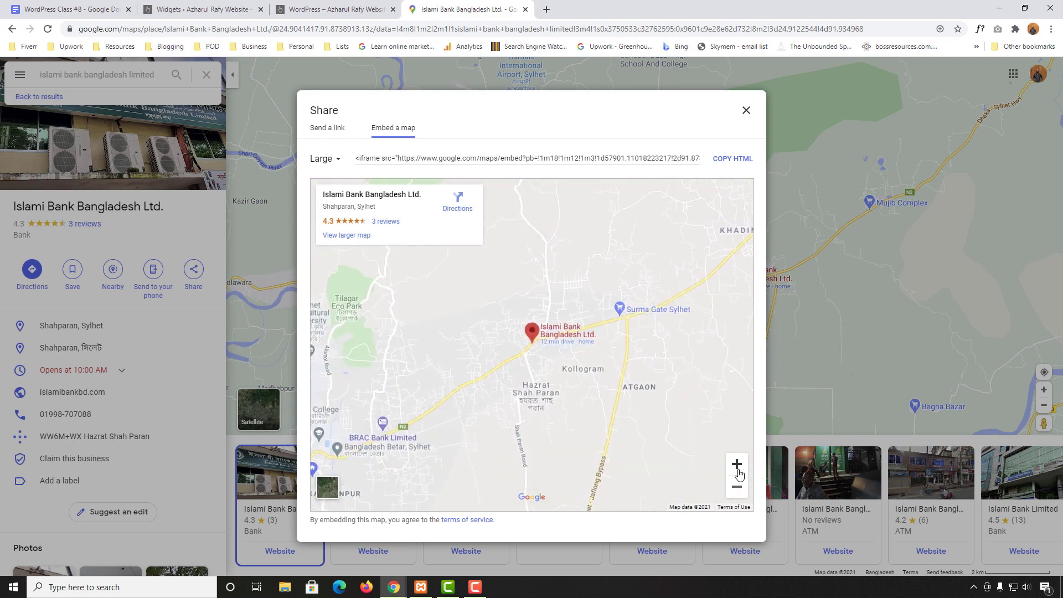
pyautogui.click(738, 470)
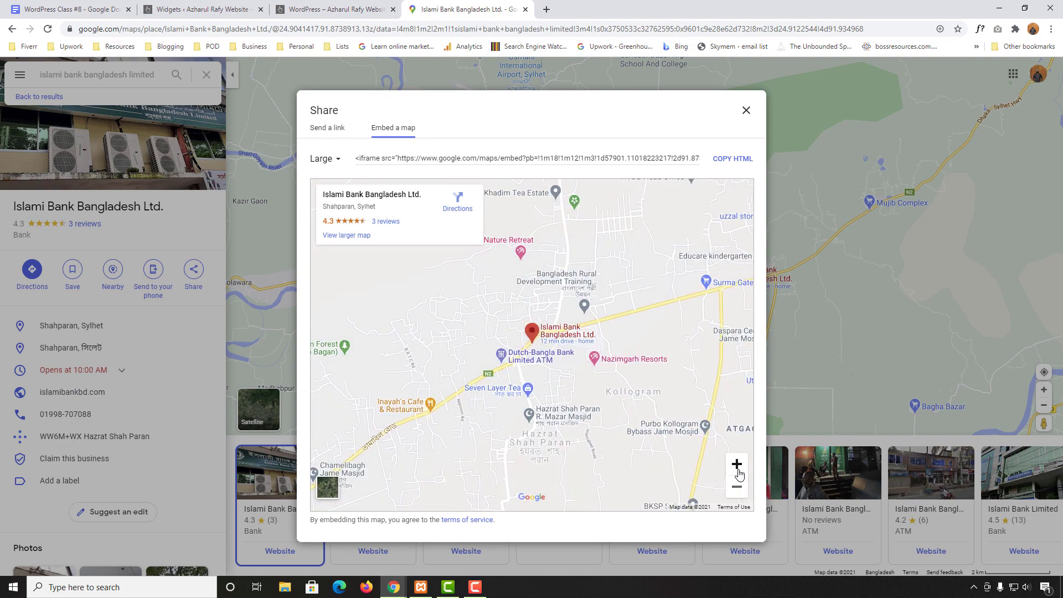
pyautogui.click(723, 163)
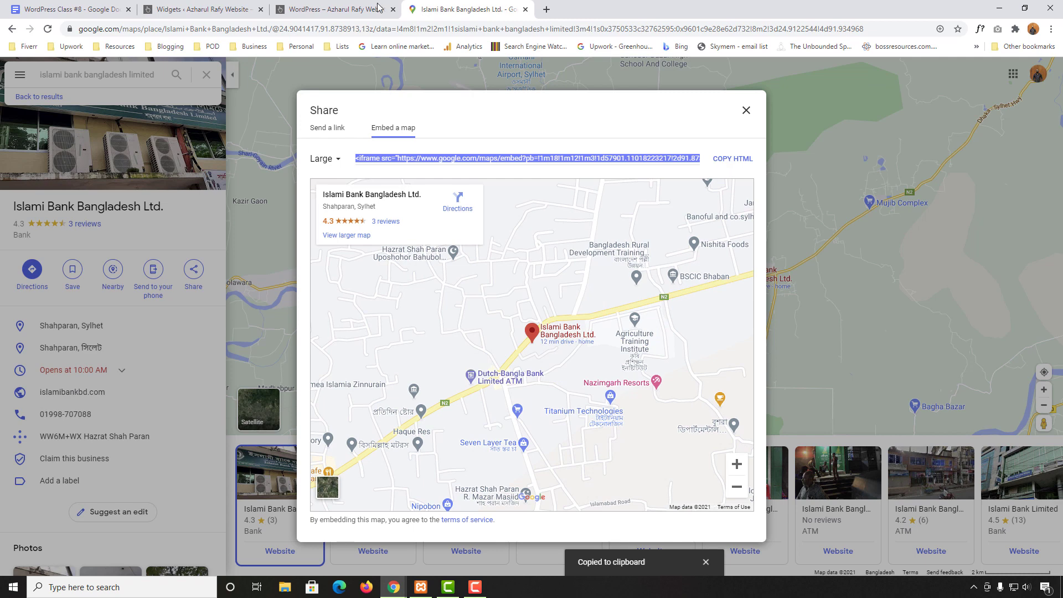
# Step: Paste the copied map embed code into the footer's Custom HTML widget, title it "Islami Bank Bangladesh", then save and collapse it
pyautogui.click(379, 7)
pyautogui.click(230, 2)
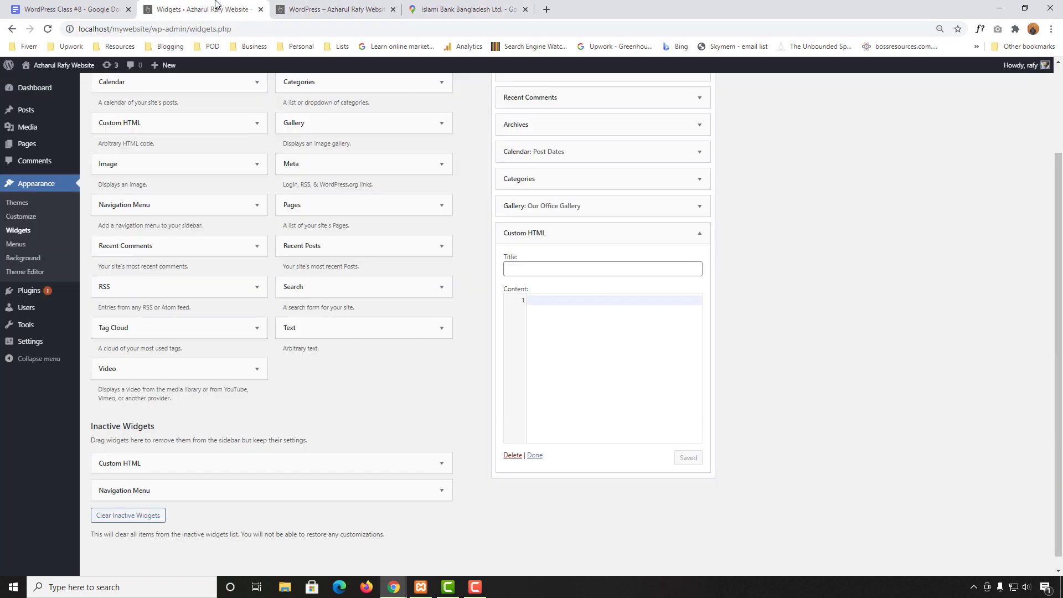
pyautogui.click(560, 319)
pyautogui.hotkey('ctrl', 'v')
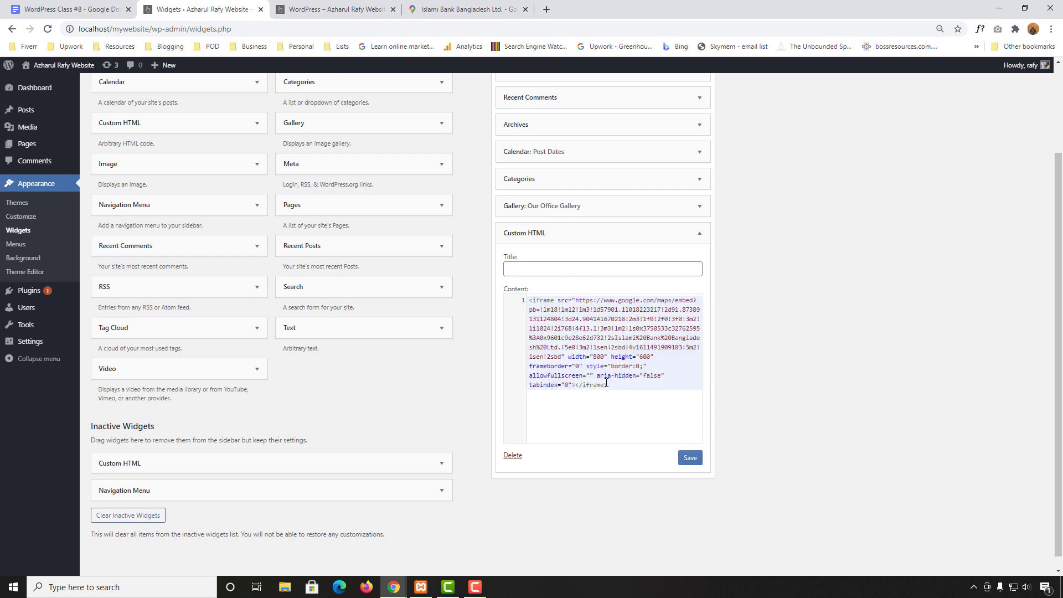
pyautogui.click(543, 271)
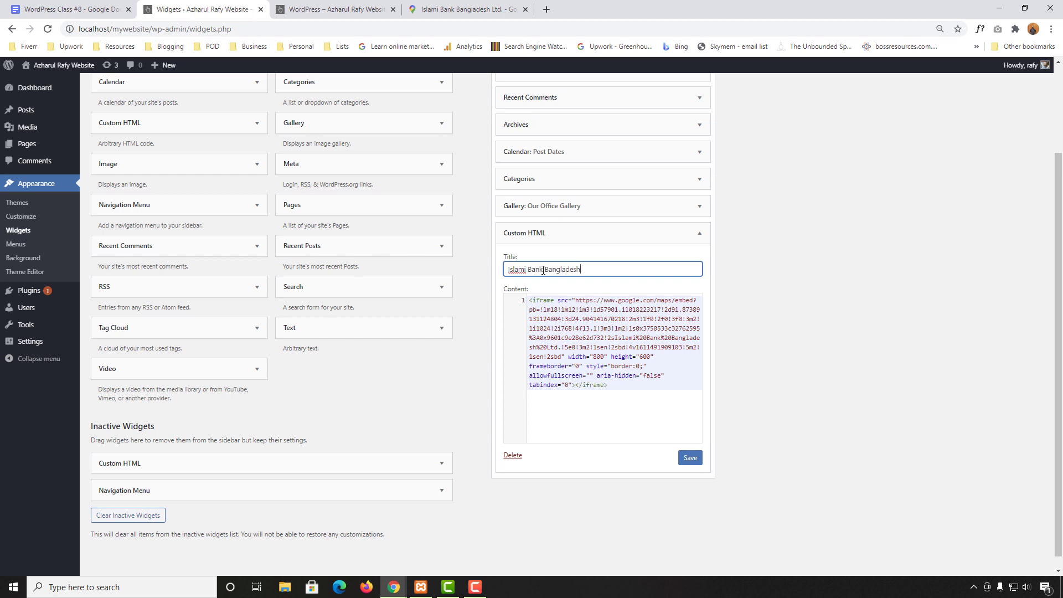
pyautogui.click(690, 458)
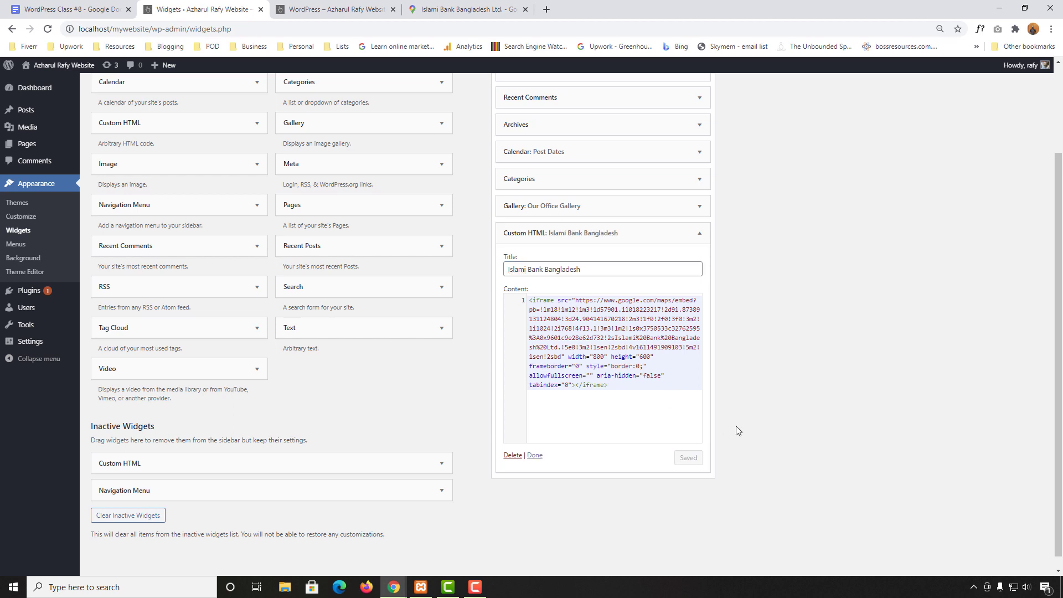
pyautogui.click(535, 455)
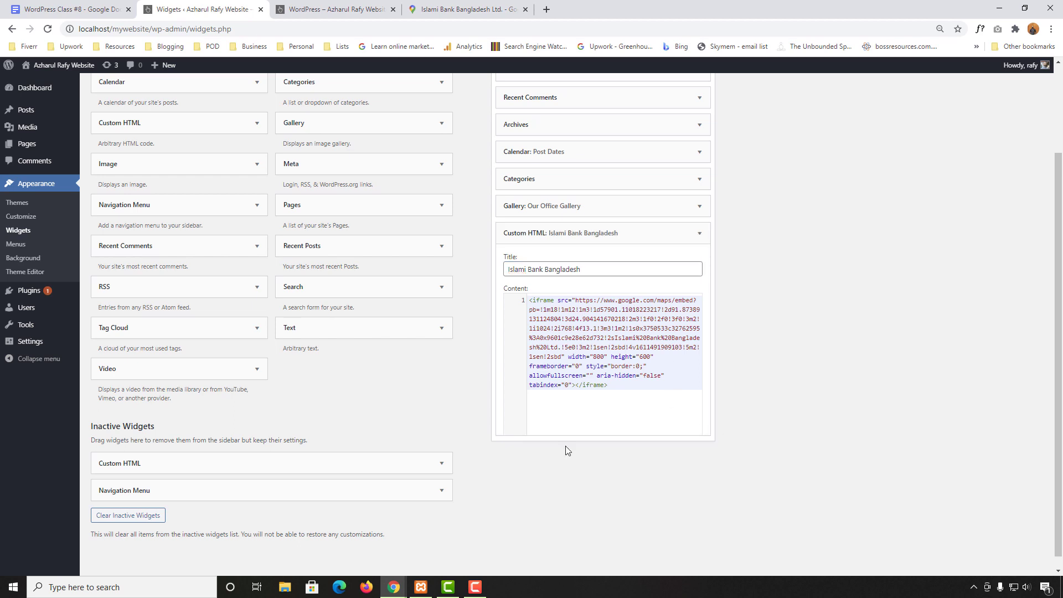
# Step: Reload the live WordPress category page and inspect the embedded footer map by zooming it in and out
pyautogui.click(362, 9)
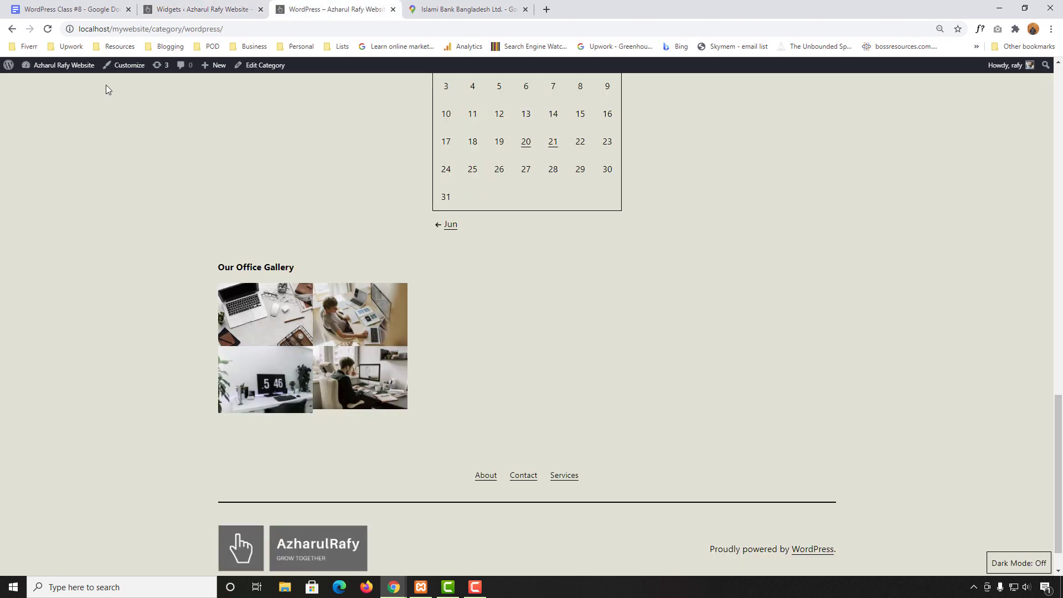
pyautogui.click(49, 29)
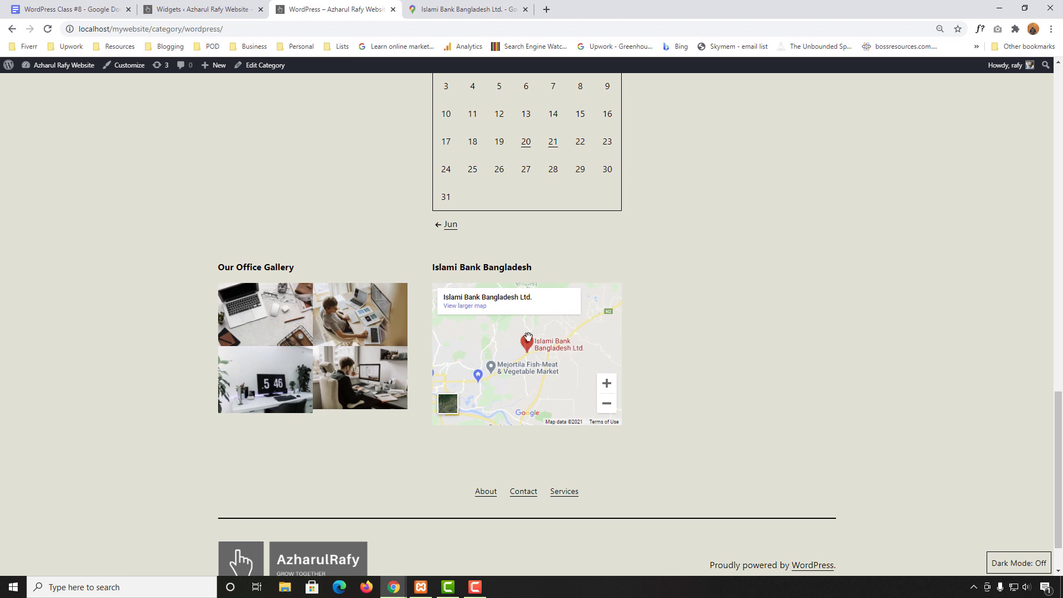
pyautogui.click(607, 383)
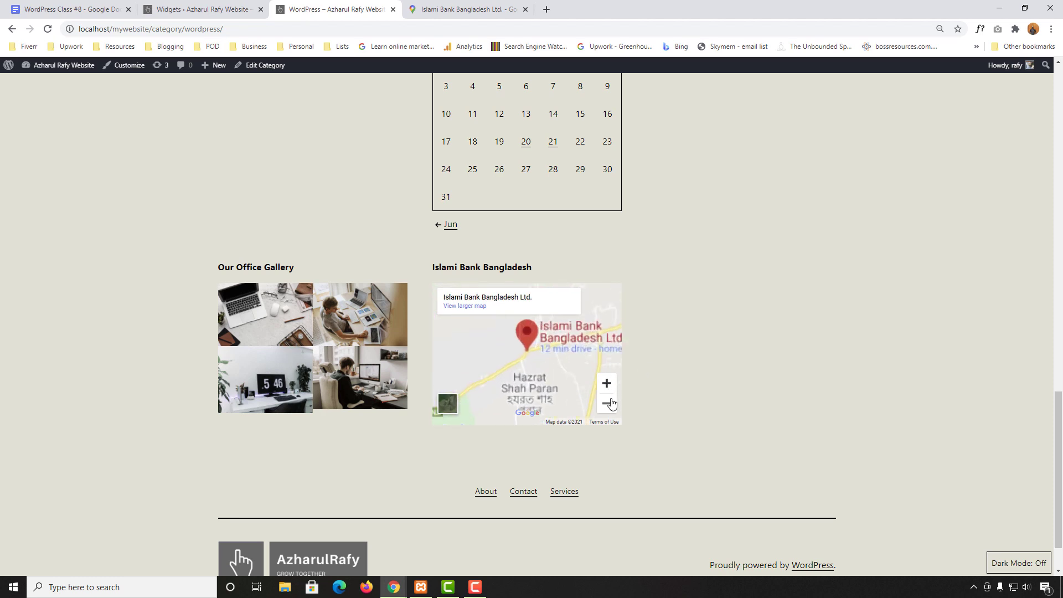
pyautogui.click(608, 405)
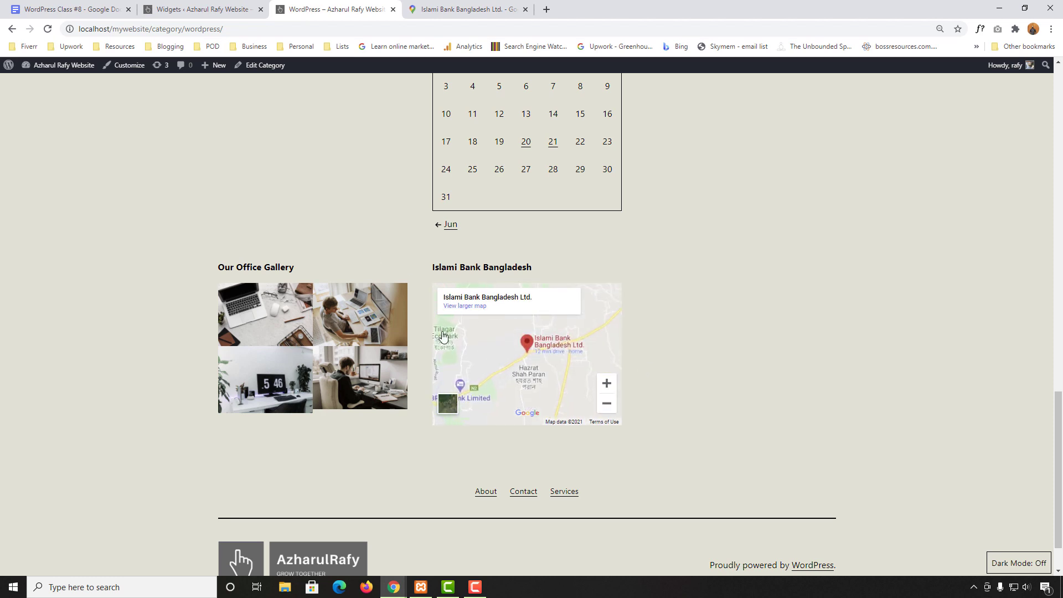
pyautogui.click(607, 384)
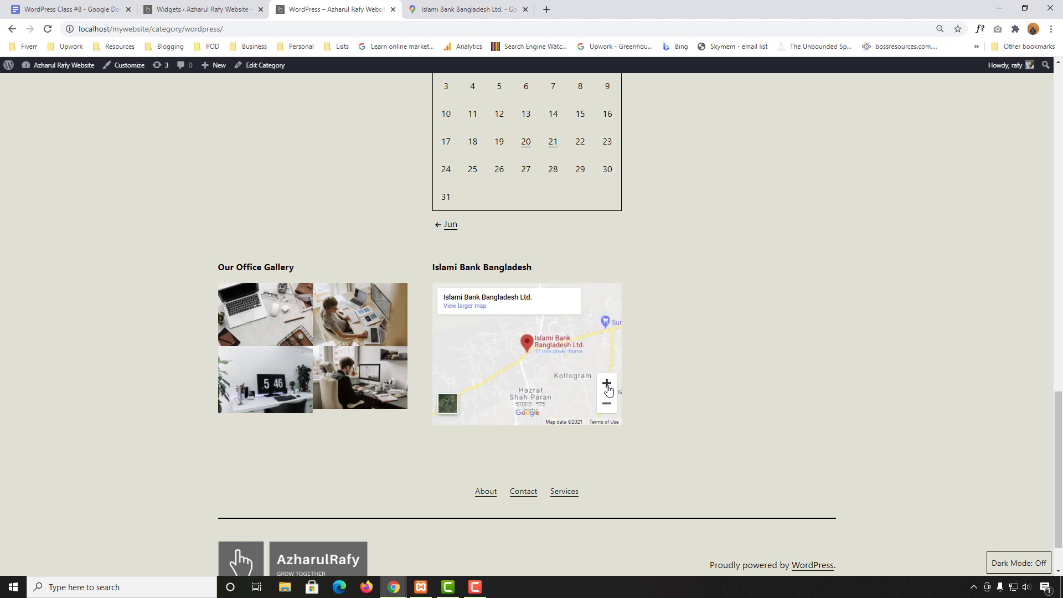
pyautogui.click(222, 13)
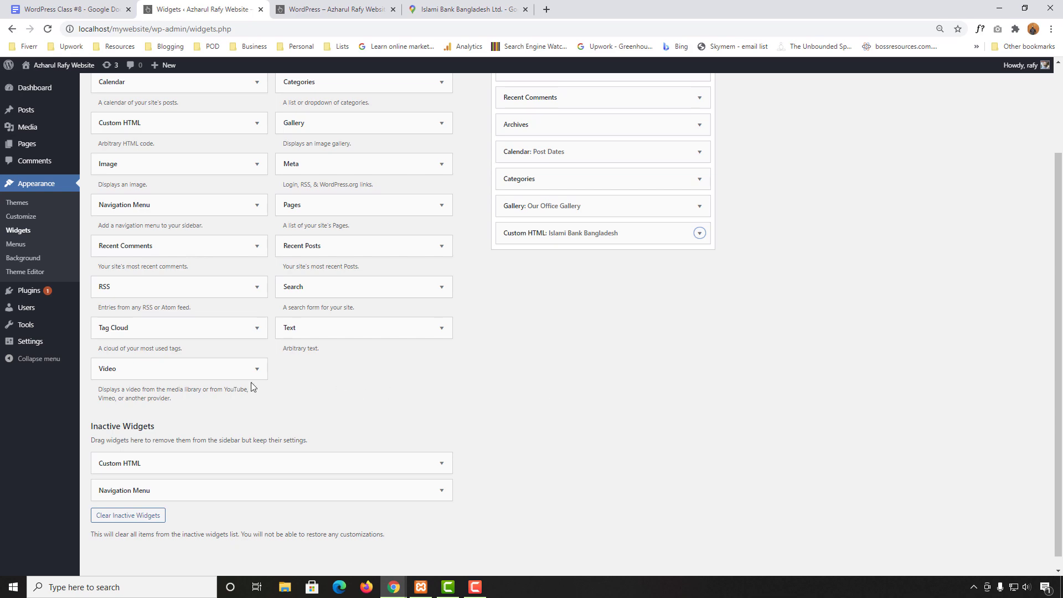
pyautogui.click(341, 9)
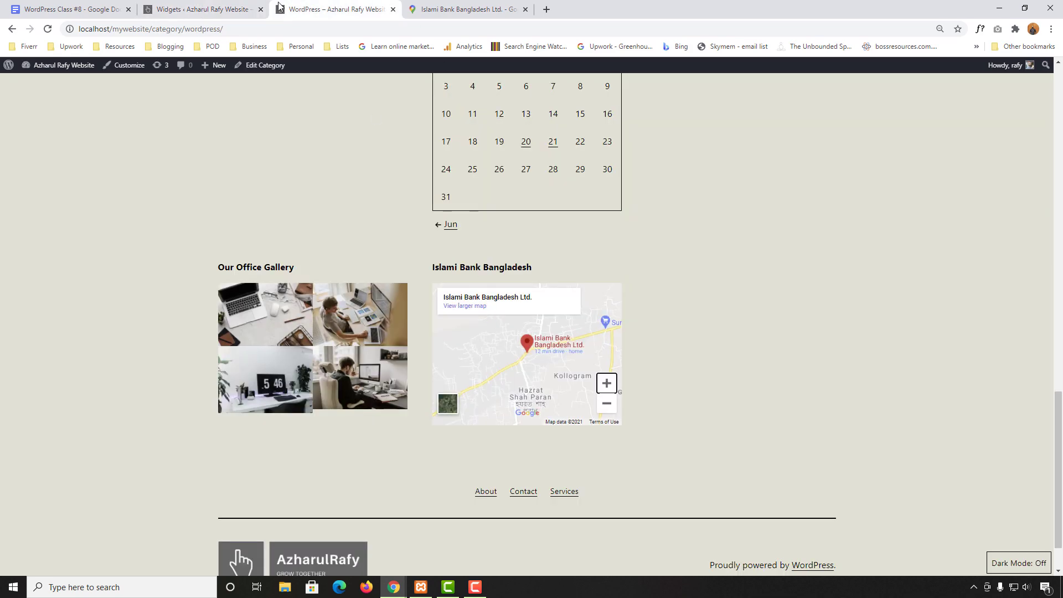
pyautogui.click(250, 7)
pyautogui.click(344, 5)
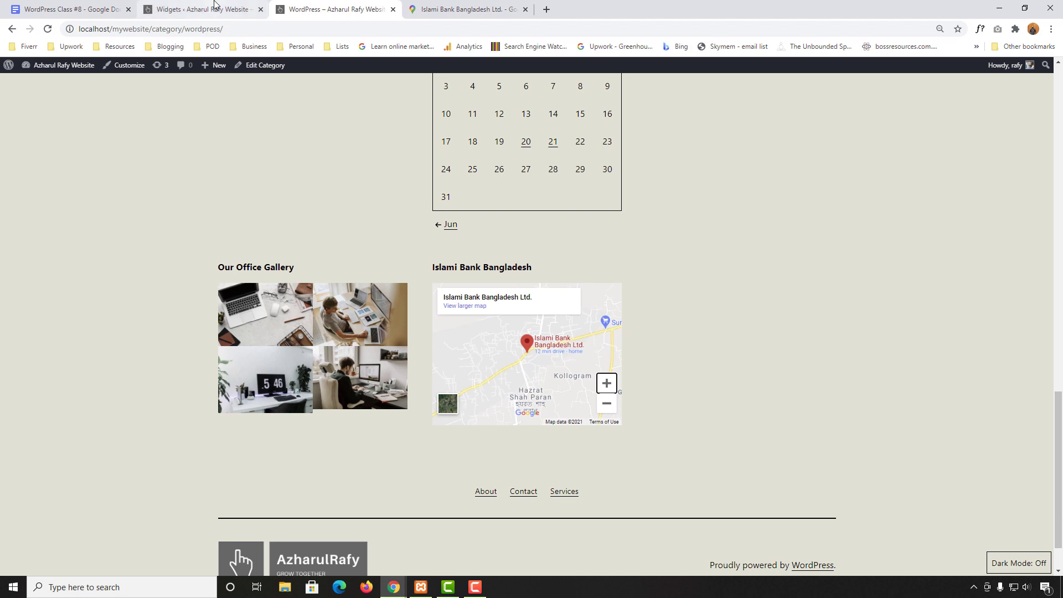
# Step: Add a Video widget below the Custom HTML widget in the Footer area, close its settings and switch to the live site
pyautogui.click(200, 8)
pyautogui.moveTo(112, 371); pyautogui.dragTo(528, 266)
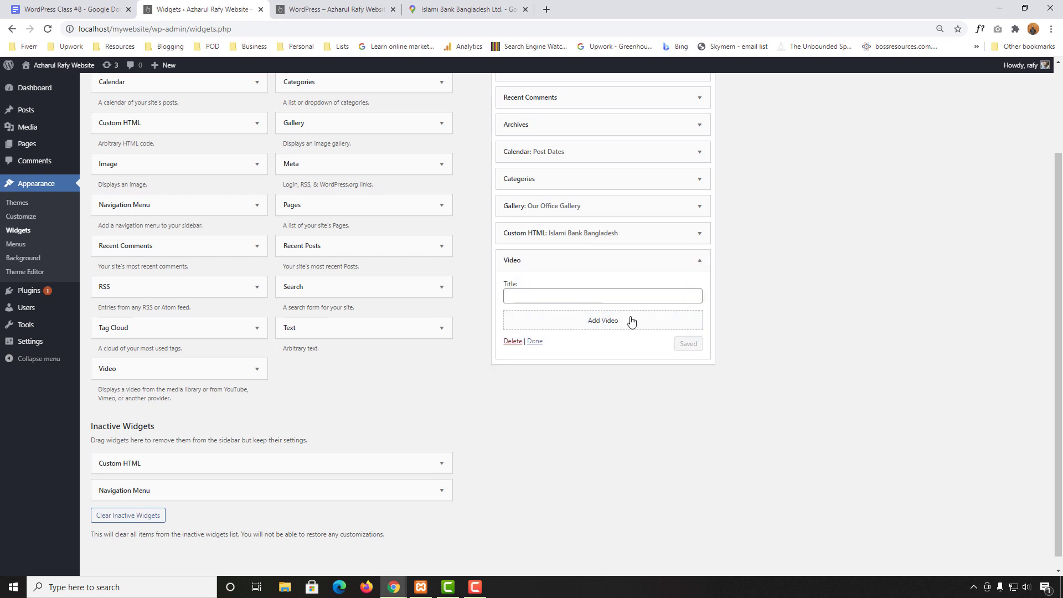
pyautogui.click(535, 343)
pyautogui.click(332, 9)
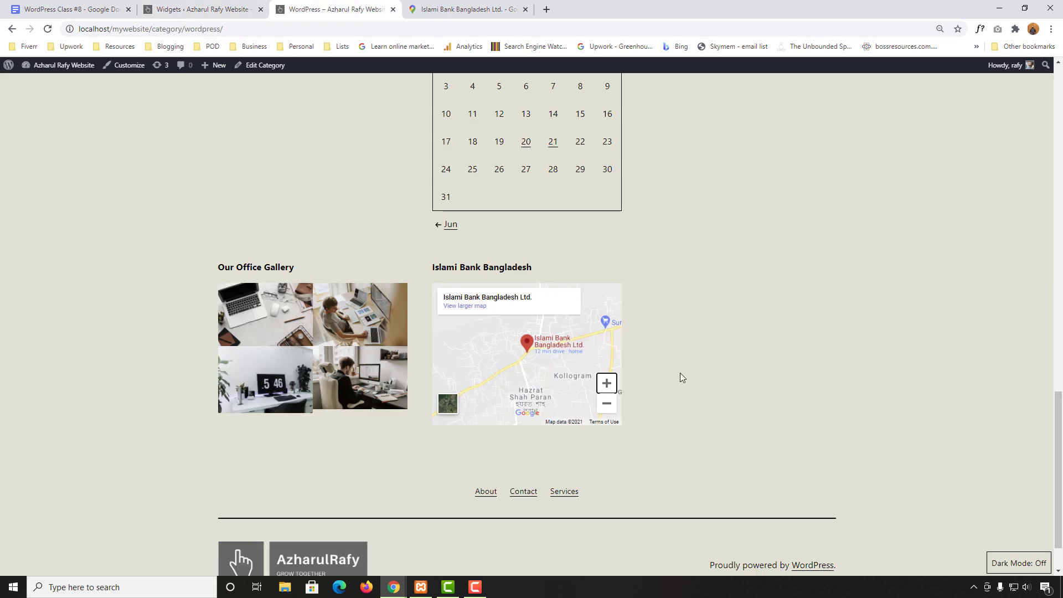